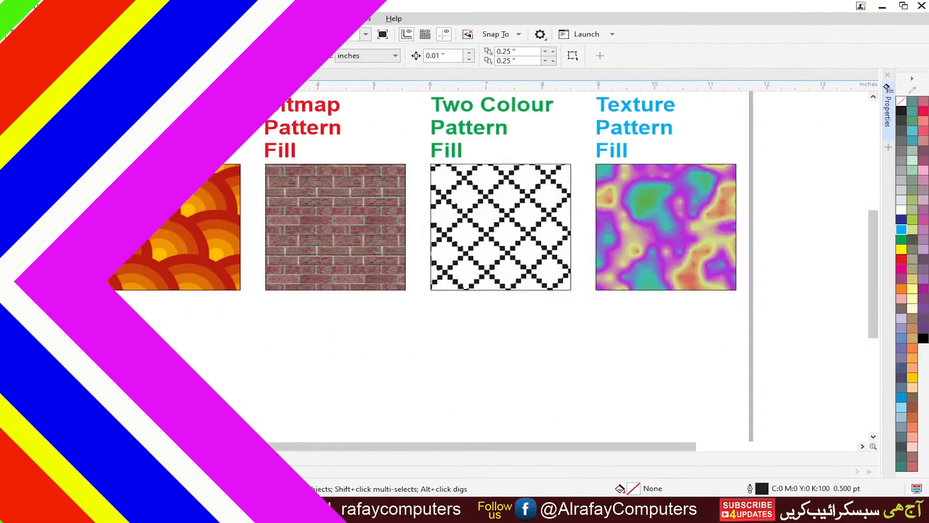
# Draw a wide rectangle of about 11.22 by 2.20 inches below the four pattern samples.
pyautogui.click(10, 188)
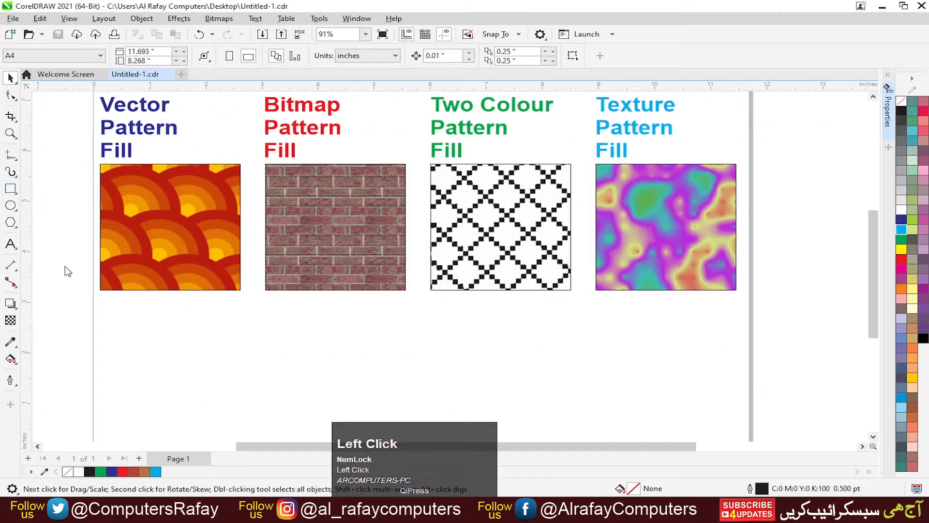
pyautogui.moveTo(107, 308)
pyautogui.mouseDown()
pyautogui.moveTo(477, 391)
pyautogui.moveTo(738, 421)
pyautogui.mouseUp()
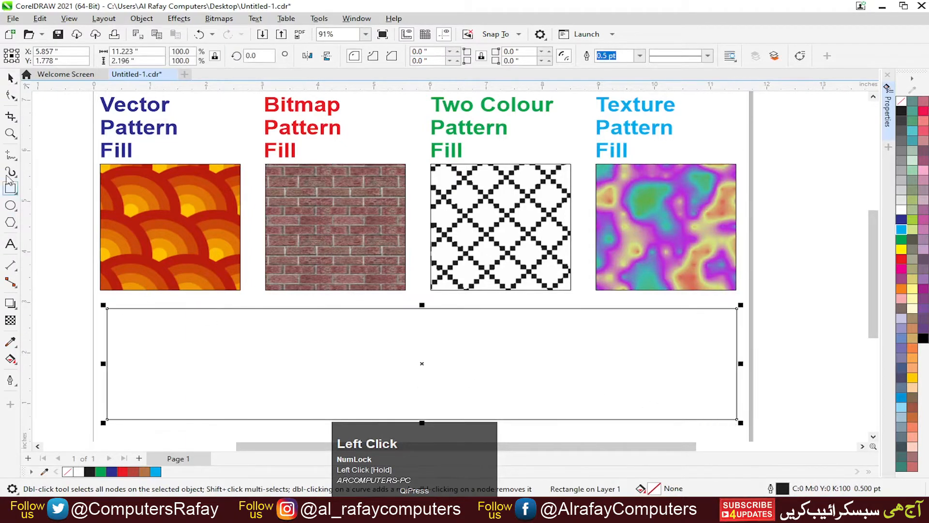
pyautogui.click(10, 78)
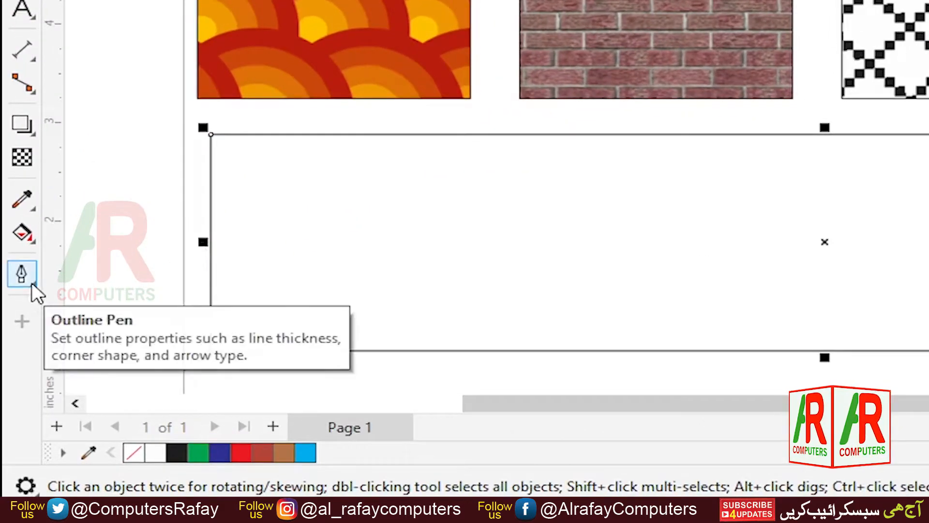
# Apply a horizontal black-to-white fountain fill across the first quarter of the wide rectangle with the Interactive Fill tool.
pyautogui.click(33, 238)
pyautogui.click(33, 238)
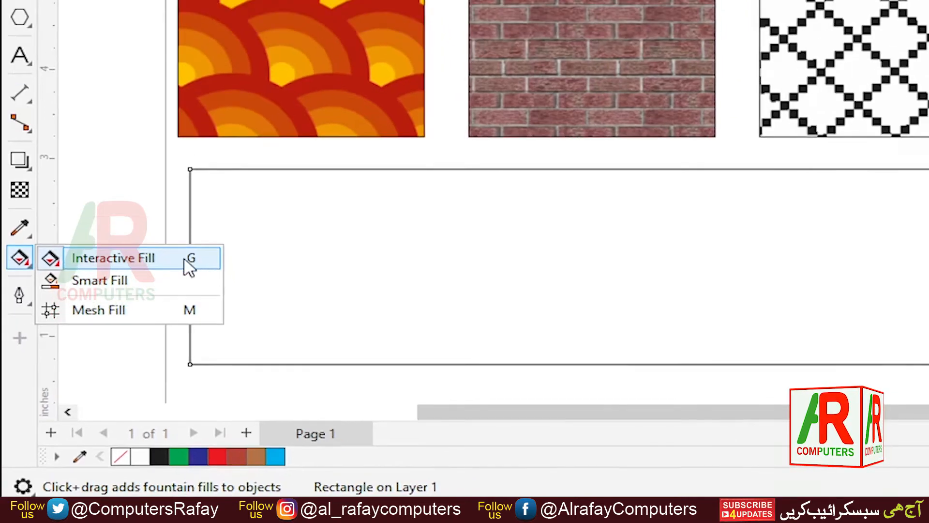
pyautogui.click(203, 233)
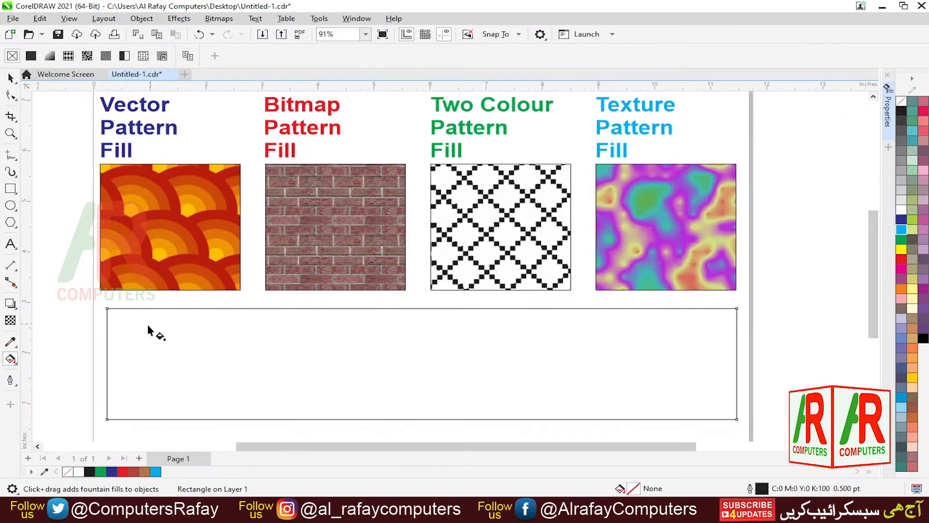
pyautogui.moveTo(107, 365); pyautogui.dragTo(254, 366)
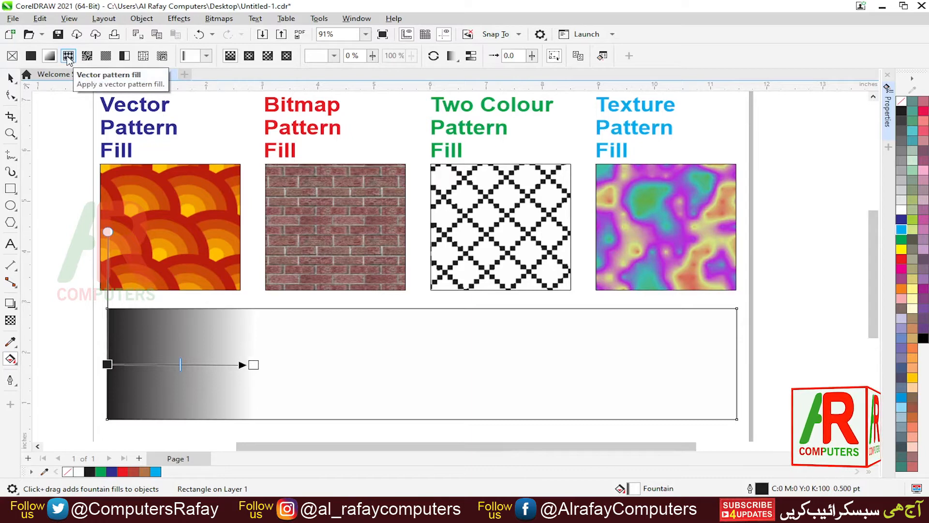
# Fill the wide rectangle with the orange scallop vector pattern, trying an enlarged tile size before shrinking the tiles.
pyautogui.click(68, 56)
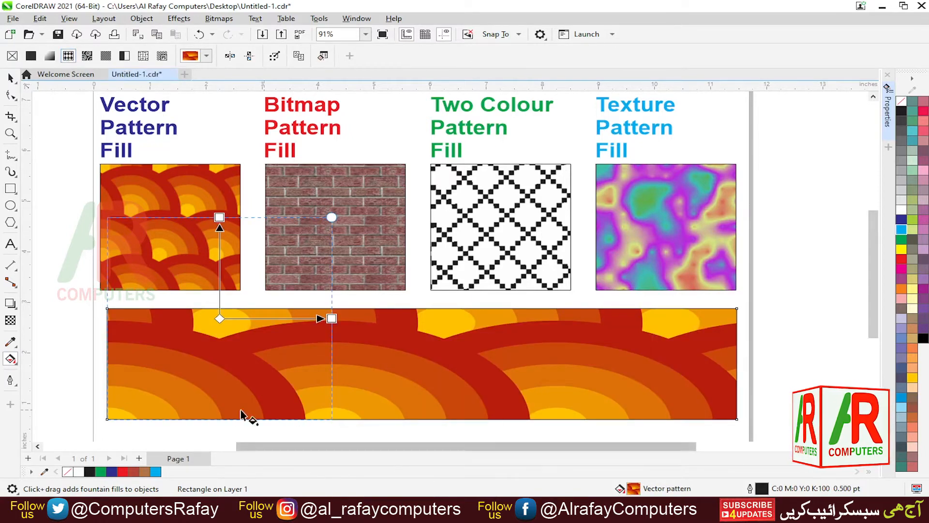
pyautogui.moveTo(107, 389); pyautogui.dragTo(573, 389)
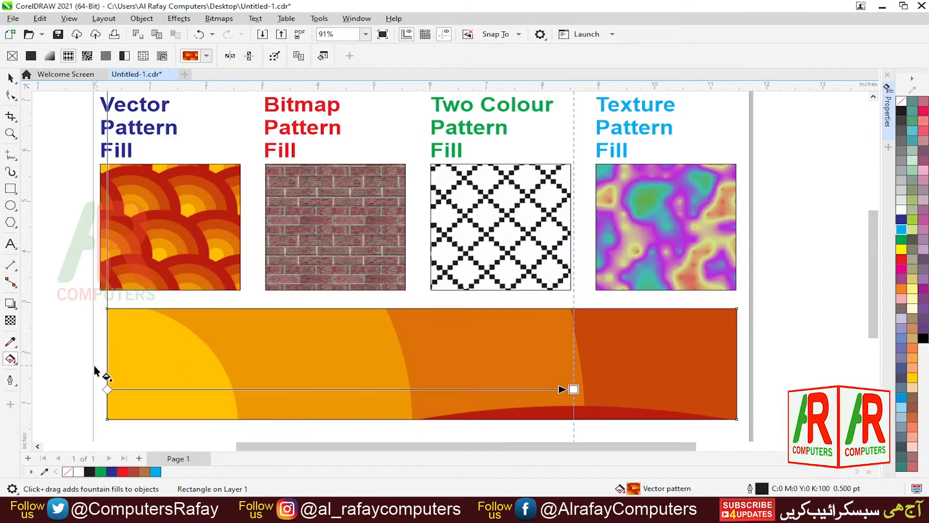
pyautogui.moveTo(108, 402); pyautogui.dragTo(151, 404)
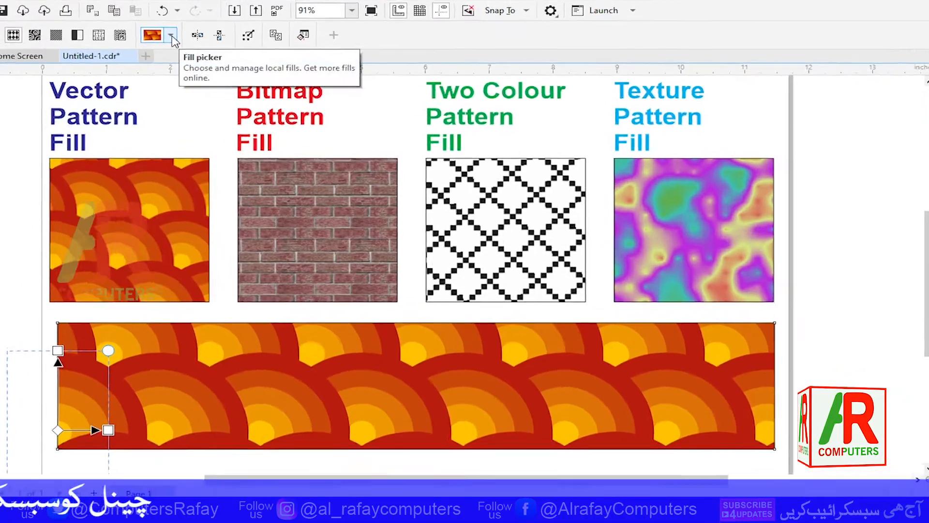
# Try the preset vector patterns on the rectangle, from blue circles through colored dots, and settle on the chain-link fence.
pyautogui.click(207, 57)
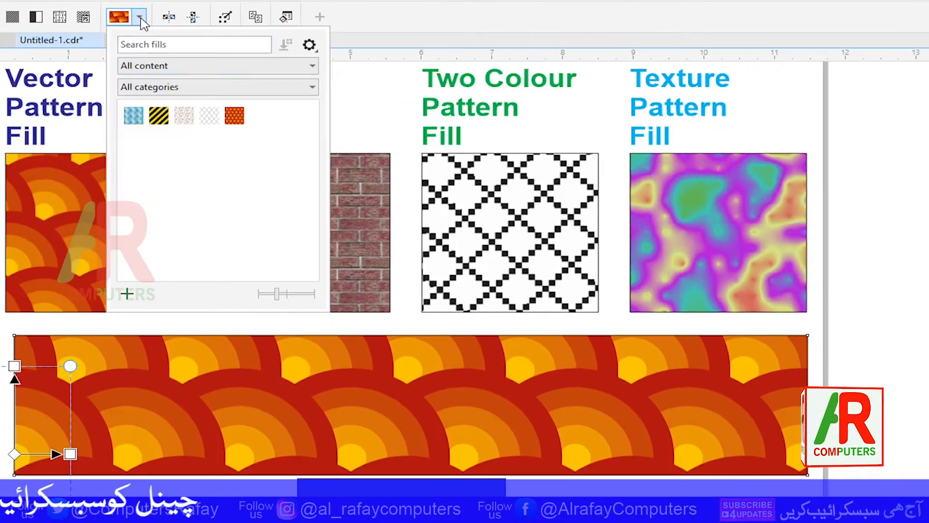
pyautogui.click(136, 120)
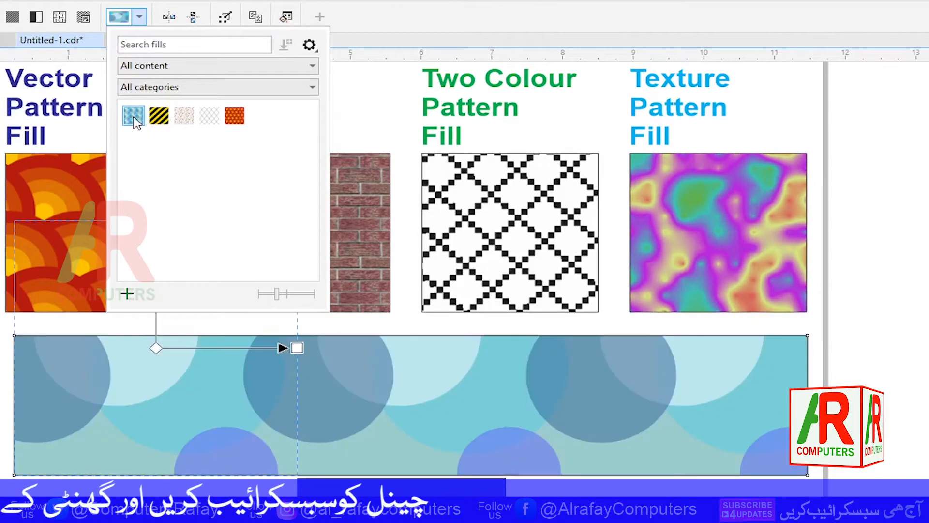
pyautogui.click(165, 120)
pyautogui.click(186, 119)
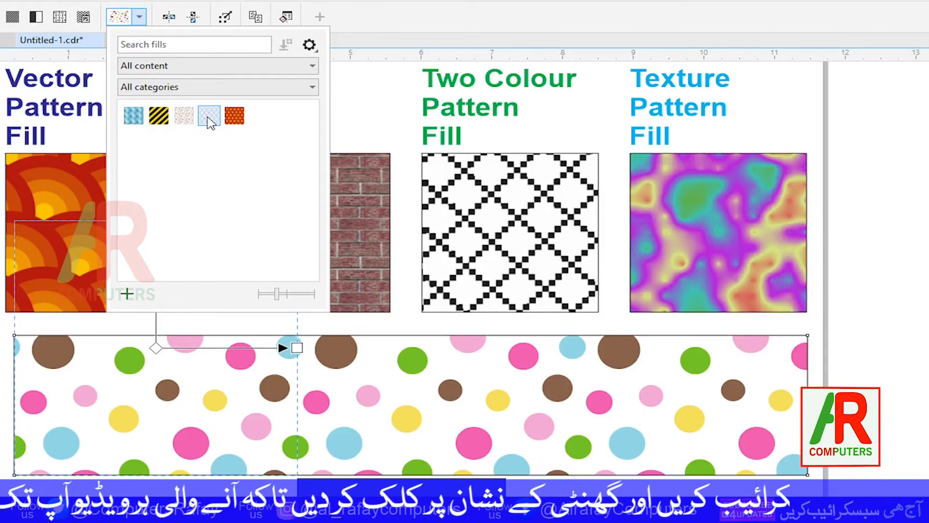
pyautogui.click(209, 120)
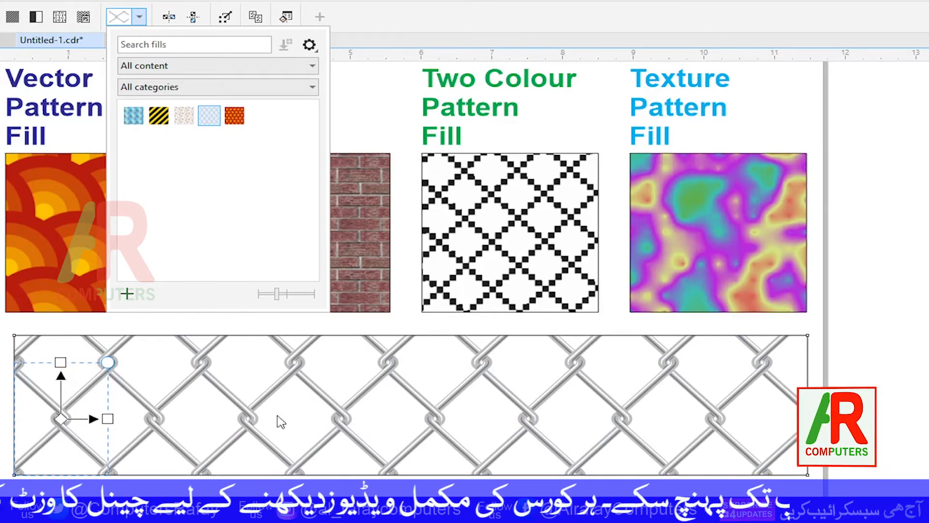
# Resize and rotate the chain-link pattern in the rectangle several times, finishing with small tiles turned diagonally.
pyautogui.click(131, 457)
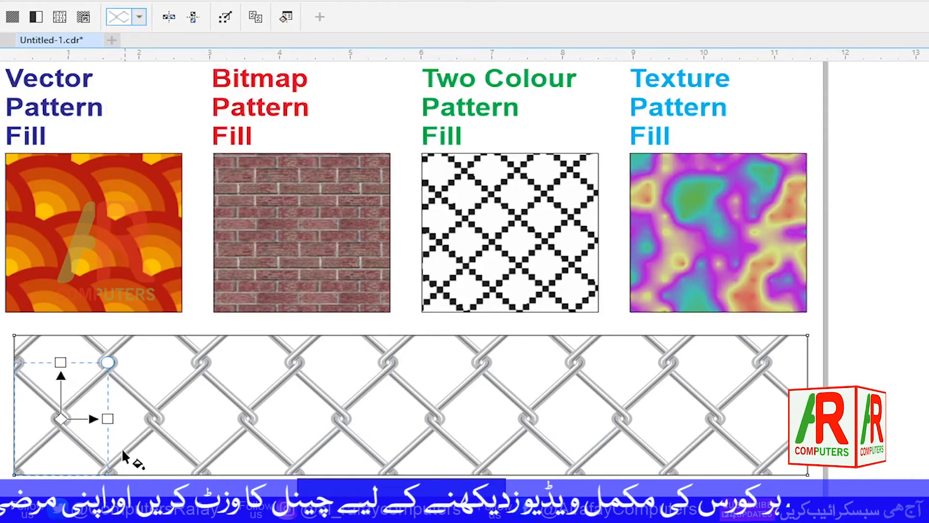
pyautogui.moveTo(122, 452); pyautogui.dragTo(396, 449)
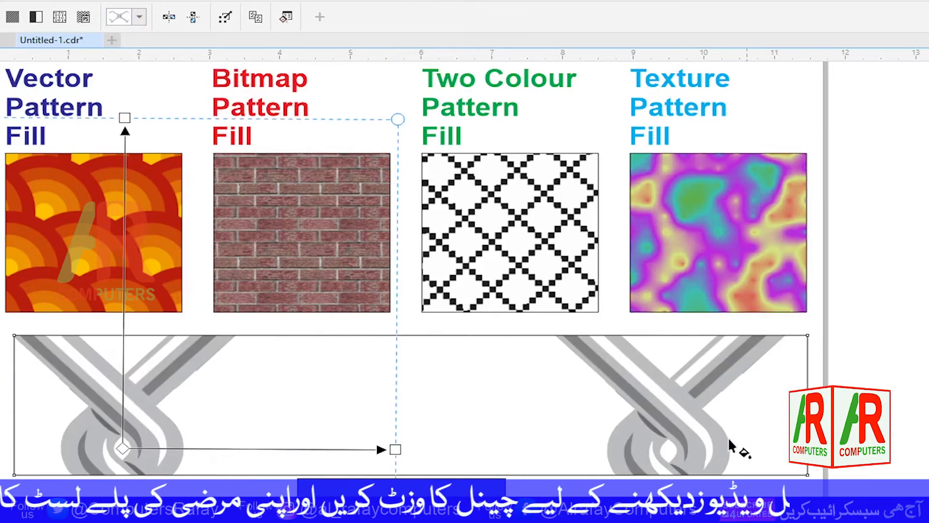
pyautogui.moveTo(35, 456); pyautogui.dragTo(73, 457)
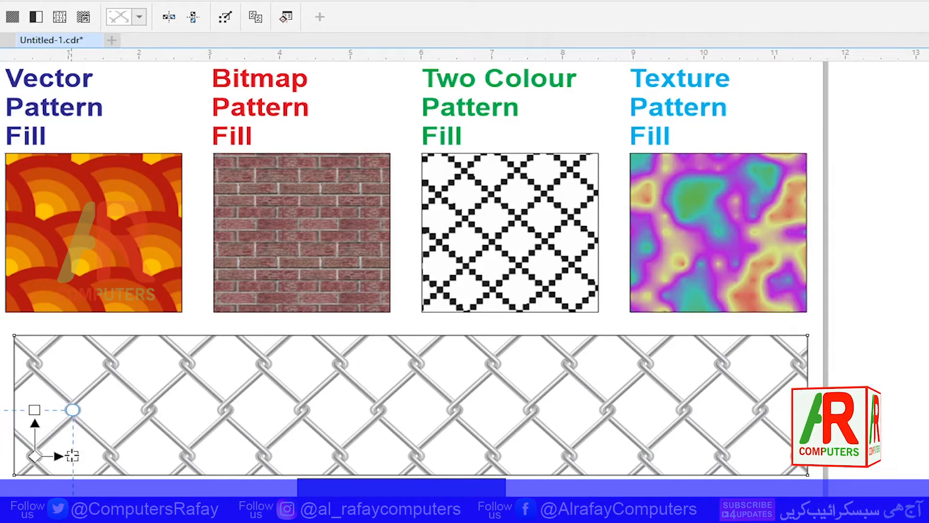
pyautogui.moveTo(113, 458); pyautogui.dragTo(180, 414)
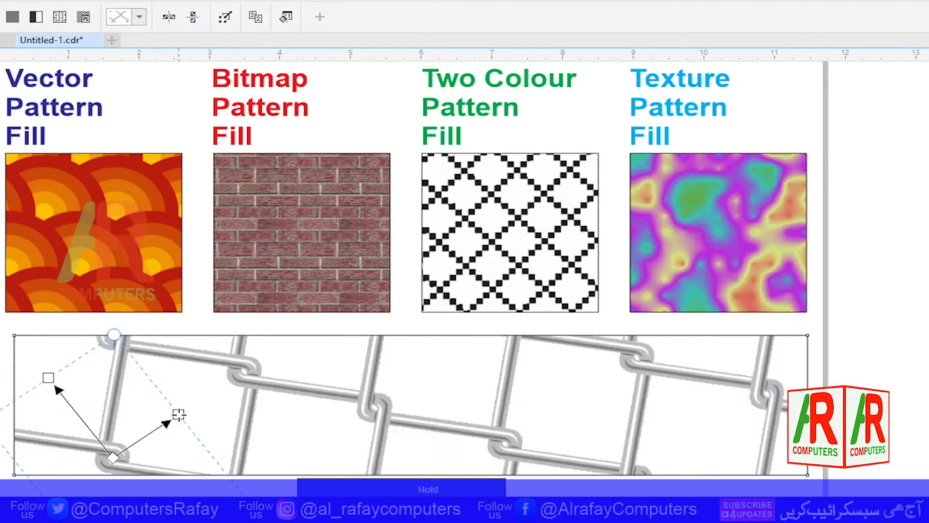
pyautogui.moveTo(240, 362); pyautogui.dragTo(274, 395)
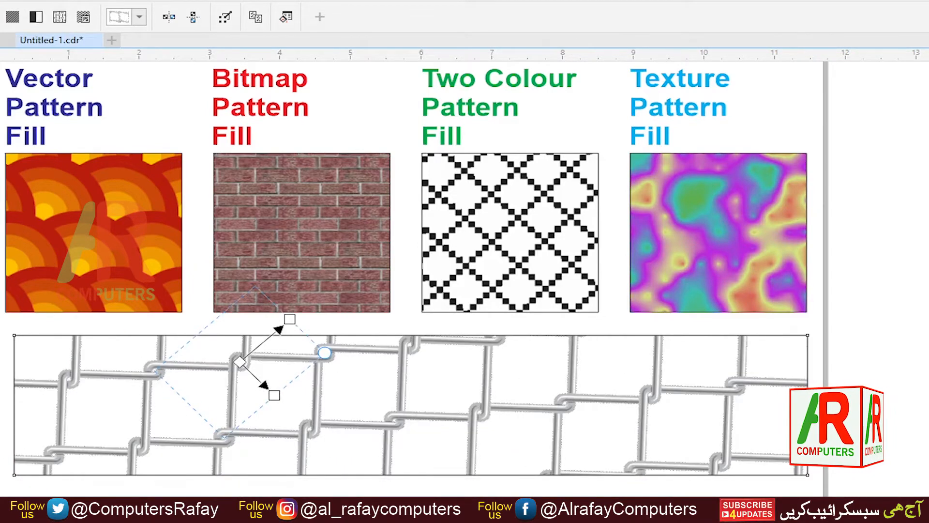
# Switch the rectangle to a bitmap pattern fill and try the grey presets, ending with the green leaf pattern.
pyautogui.click(12, 17)
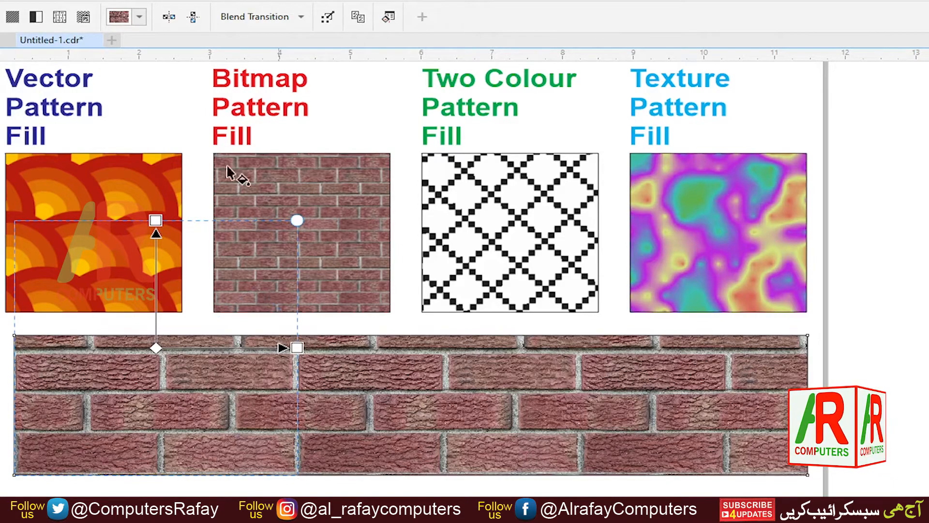
pyautogui.click(140, 18)
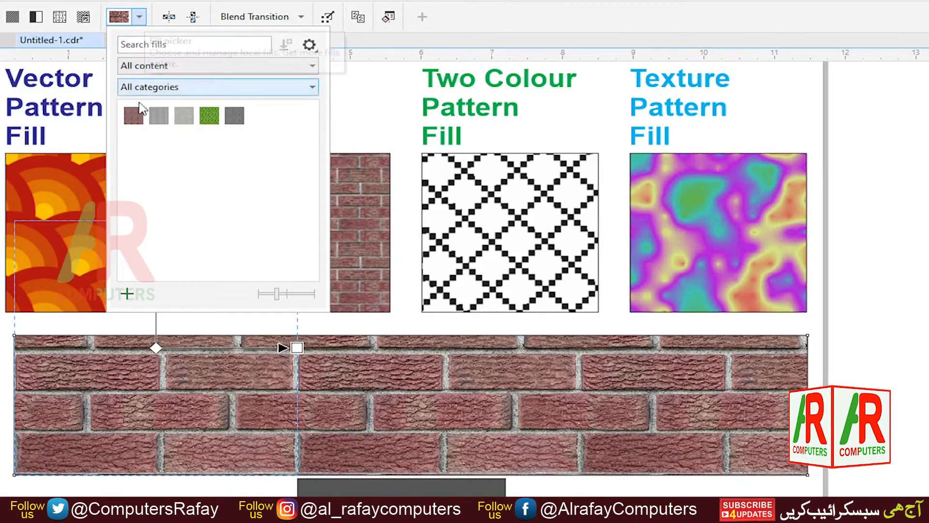
pyautogui.click(157, 118)
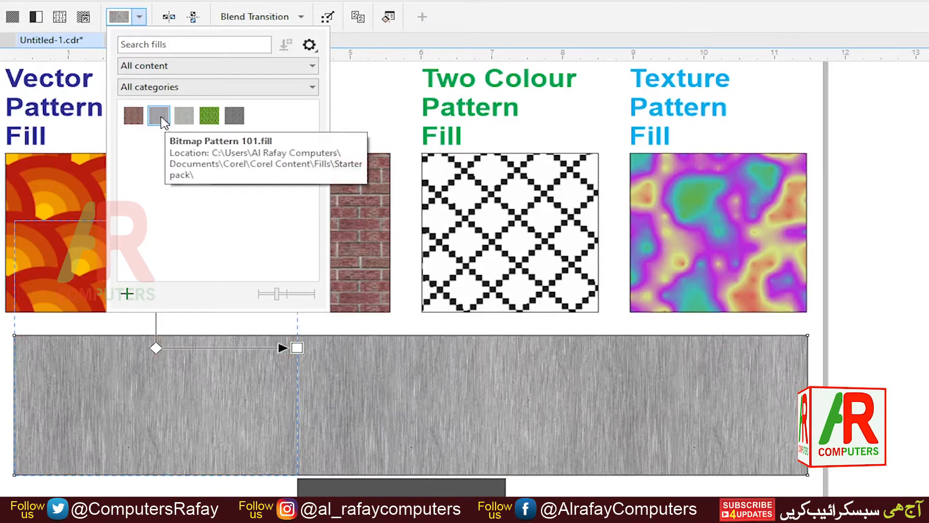
pyautogui.click(183, 119)
pyautogui.click(210, 118)
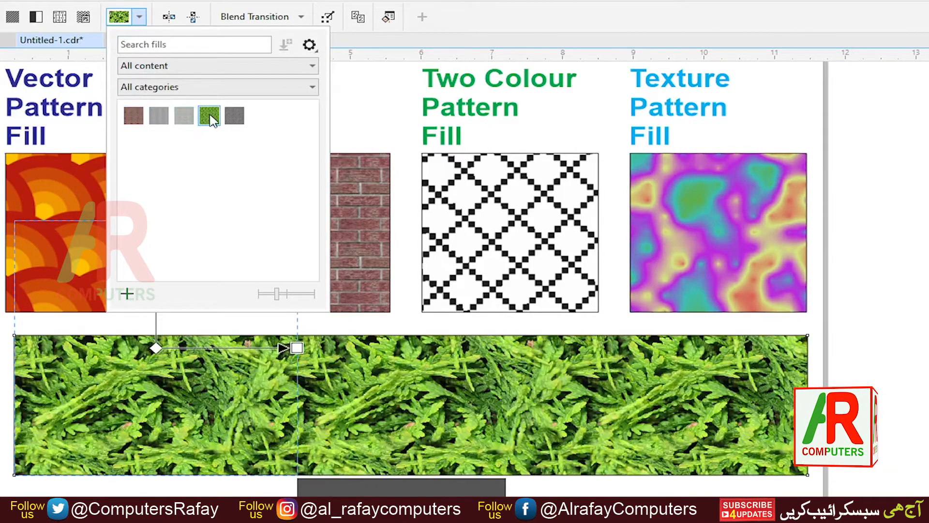
# Apply the metal diamond-plate bitmap pattern to the rectangle and shrink its tiles.
pyautogui.click(234, 118)
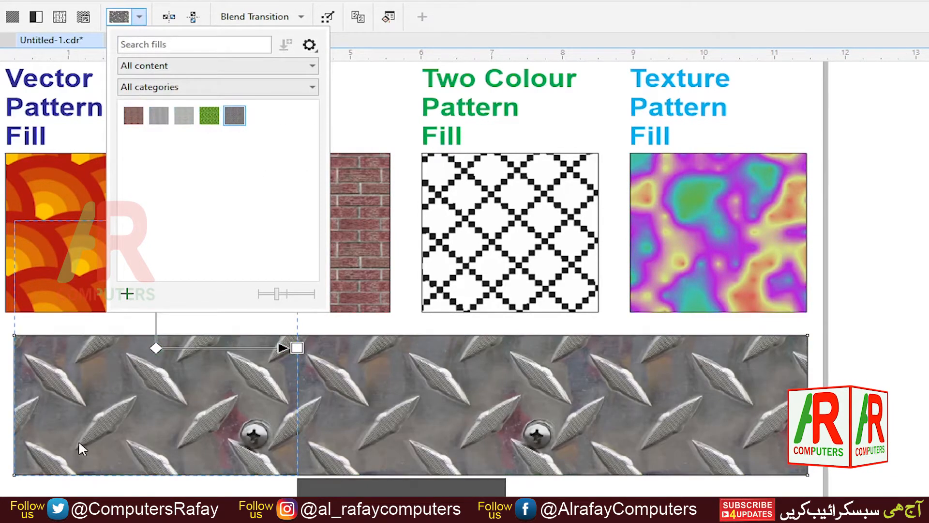
pyautogui.moveTo(71, 445); pyautogui.dragTo(162, 445)
pyautogui.moveTo(233, 422); pyautogui.dragTo(287, 423)
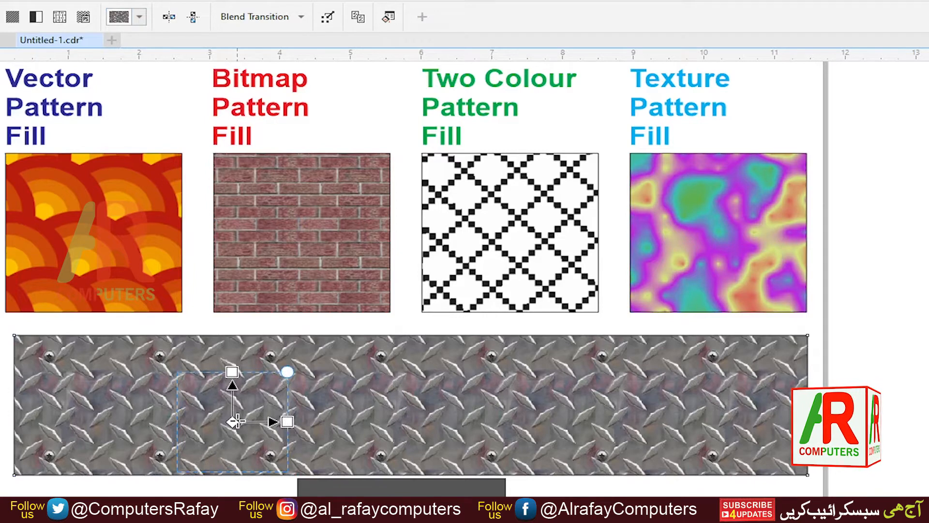
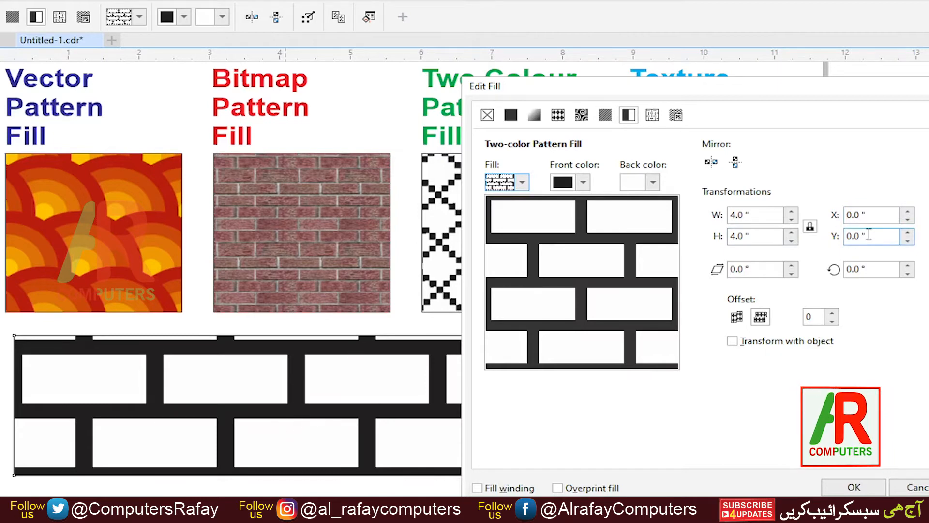
# Try rotating the two-color brick pattern by 5° and reset its rotation to 0°.
pyautogui.click(859, 270)
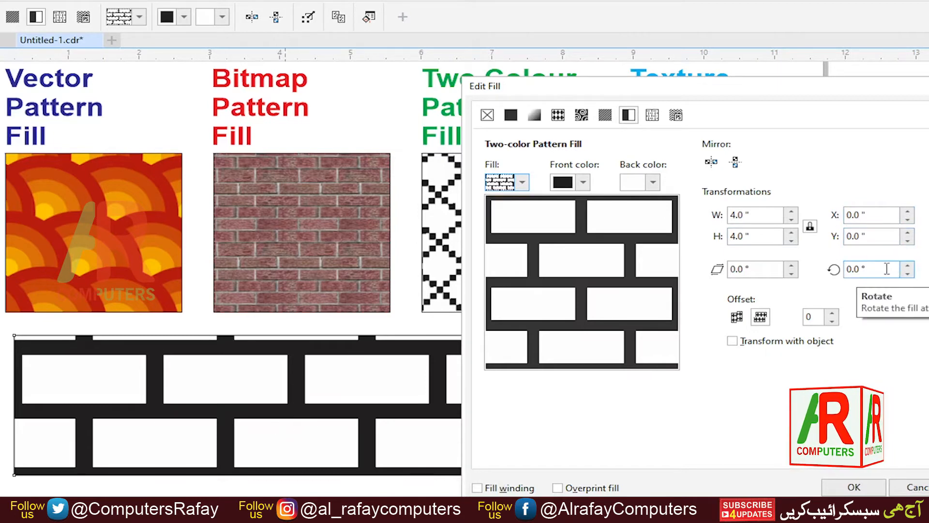
pyautogui.click(910, 266)
pyautogui.click(909, 266)
pyautogui.click(909, 266)
pyautogui.click(909, 267)
pyautogui.click(909, 266)
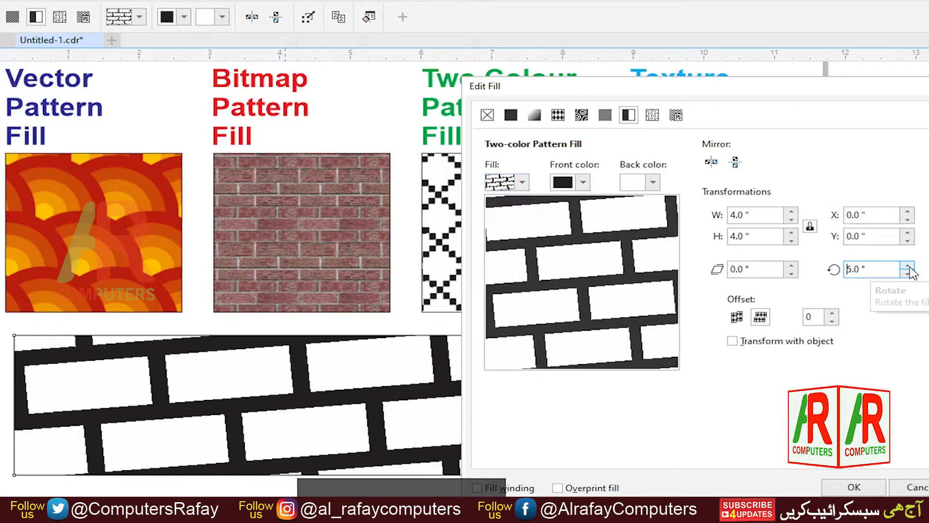
pyautogui.moveTo(869, 269); pyautogui.dragTo(829, 266)
pyautogui.write('0')
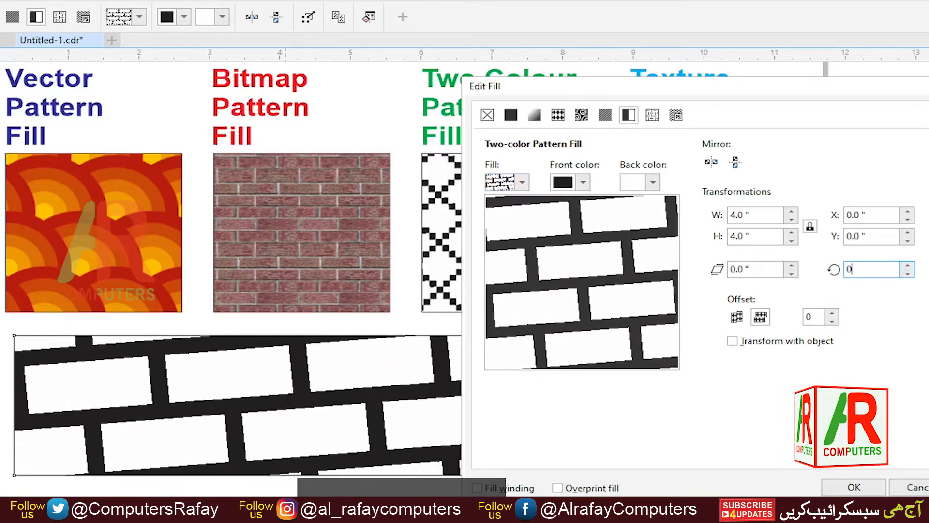
# Try skewing the two-color brick pattern by up to 7° and reset its skew to 0°.
pyautogui.click(773, 267)
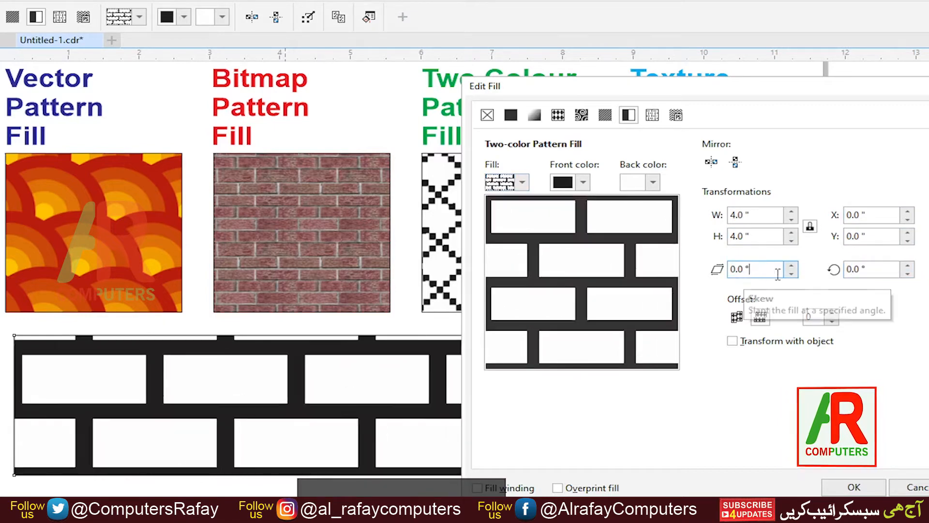
pyautogui.click(792, 266)
pyautogui.click(792, 266)
pyautogui.click(792, 266)
pyautogui.click(791, 266)
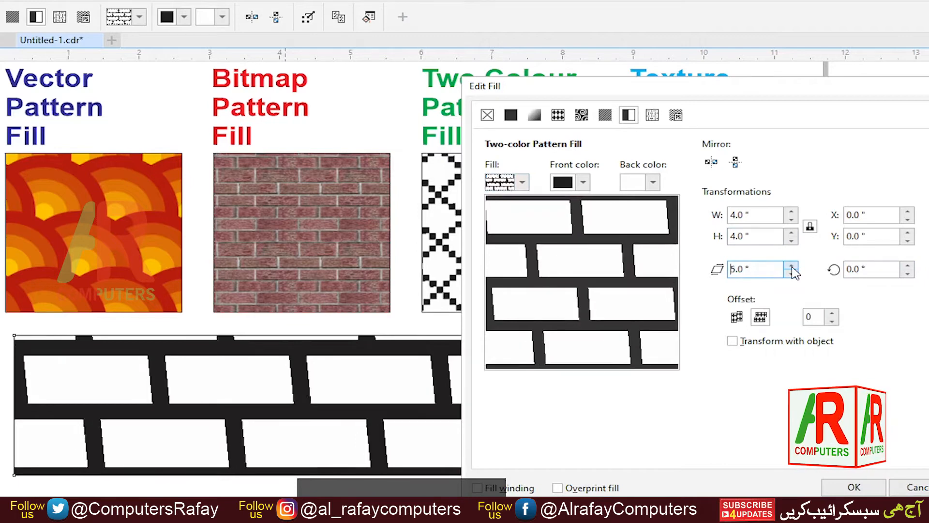
pyautogui.click(792, 266)
pyautogui.click(791, 266)
pyautogui.click(792, 266)
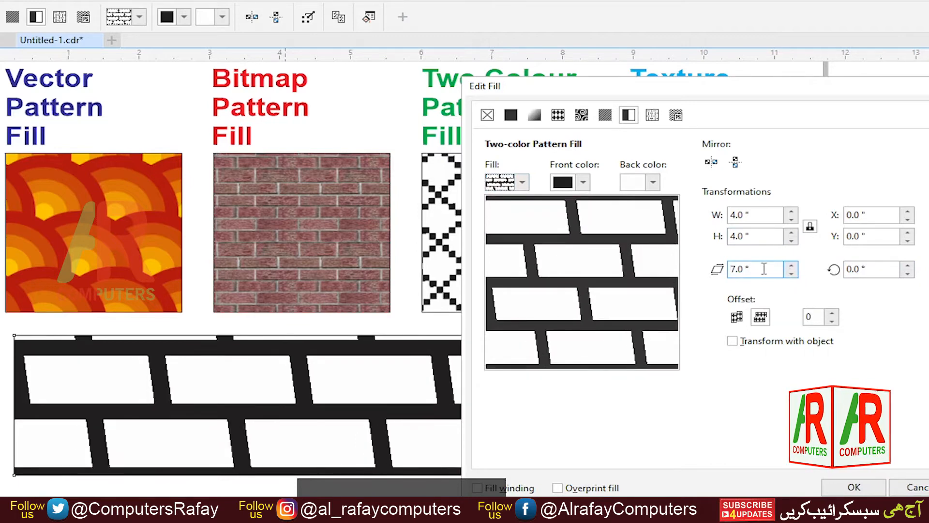
pyautogui.moveTo(780, 268); pyautogui.dragTo(718, 272)
pyautogui.write('0')
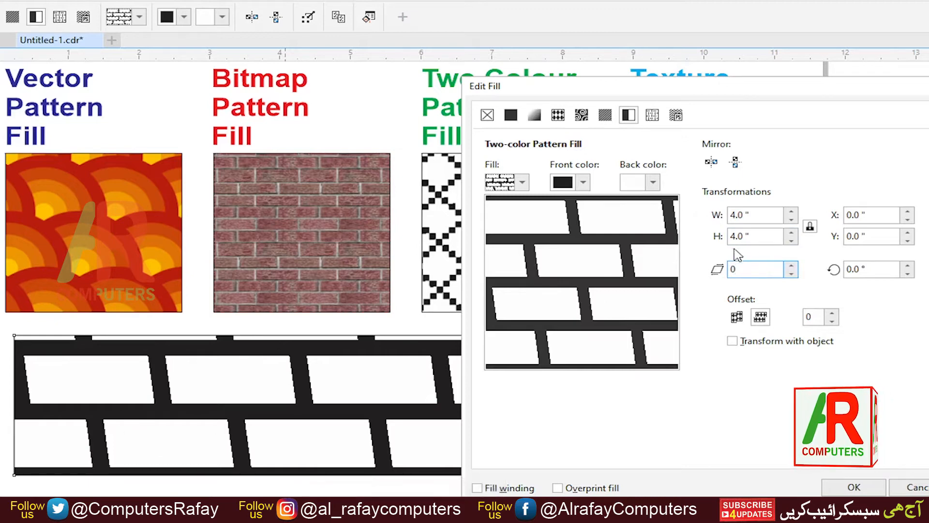
# Set the two-color brick pattern's fill width and height to 2 inches.
pyautogui.moveTo(756, 214); pyautogui.dragTo(716, 213)
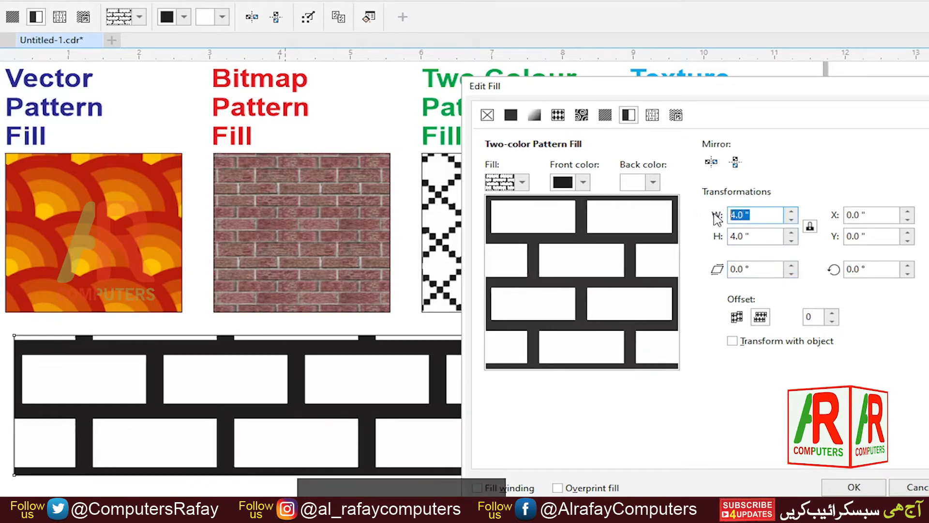
pyautogui.write('2')
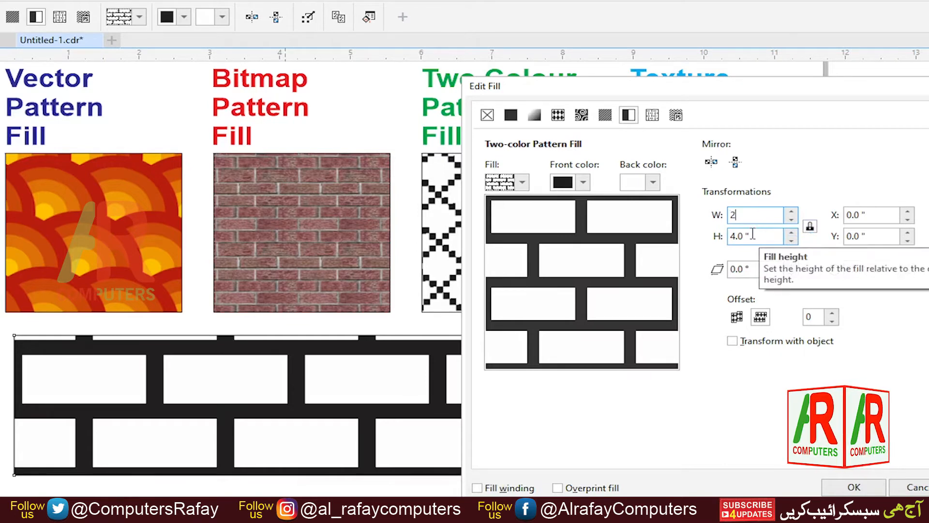
pyautogui.press('Tab')
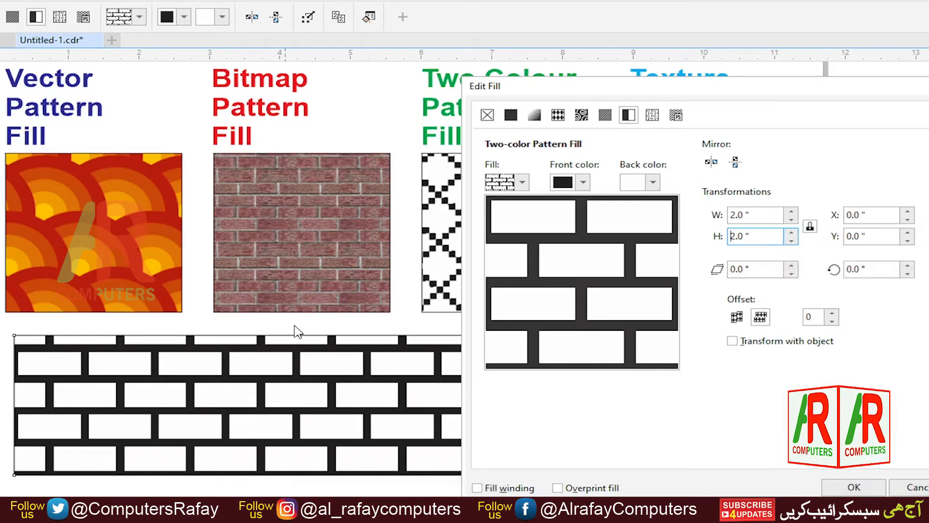
# Close the Edit Fill dialog without applying its changes and look over the two-color pattern presets.
pyautogui.click(583, 183)
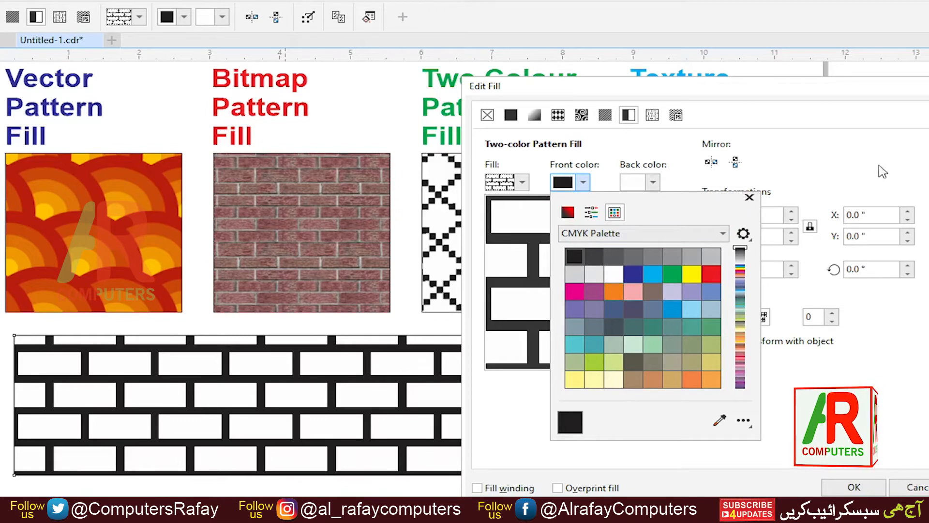
pyautogui.click(402, 511)
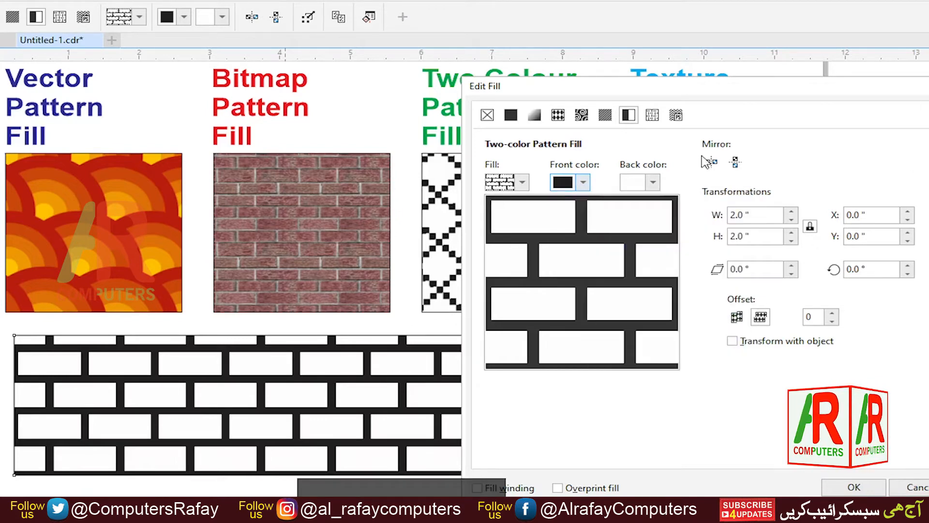
pyautogui.click(928, 86)
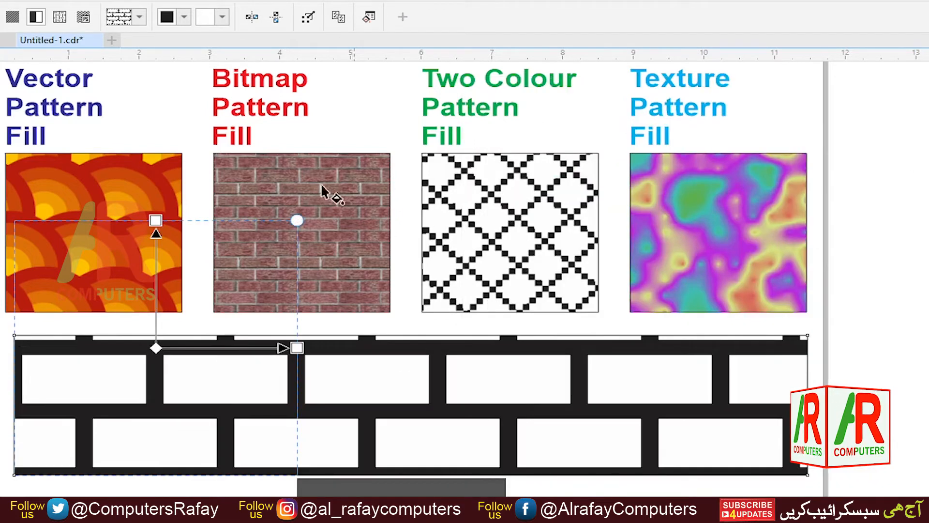
pyautogui.click(141, 20)
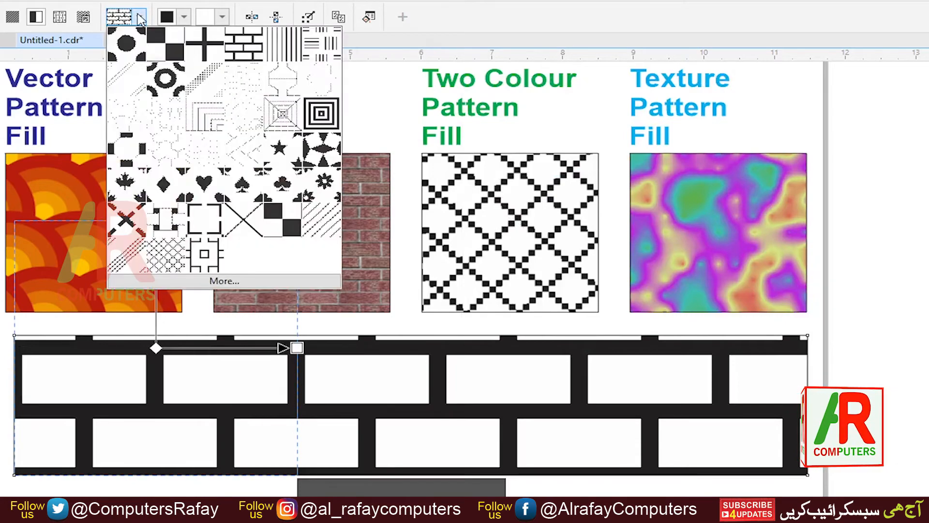
pyautogui.click(141, 20)
# Set the front color of the rectangle's brick pattern to a light yellow, C11 M3 Y73 K0.
pyautogui.click(183, 18)
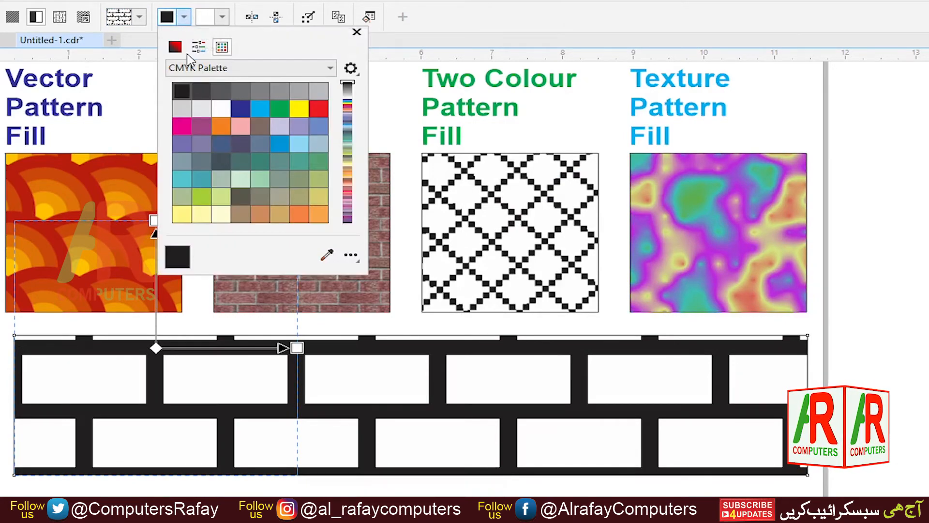
pyautogui.click(175, 48)
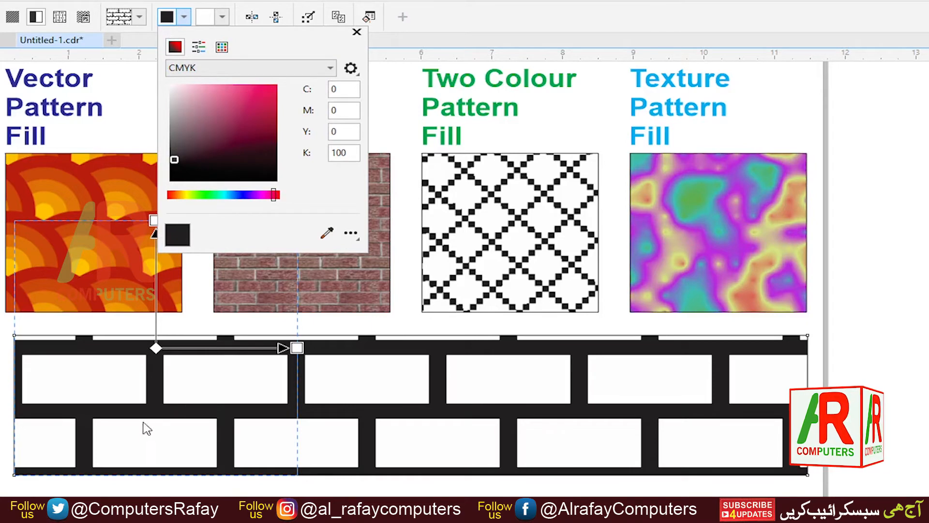
pyautogui.moveTo(258, 195); pyautogui.dragTo(184, 195)
pyautogui.moveTo(251, 116)
pyautogui.mouseDown()
pyautogui.moveTo(203, 93)
pyautogui.moveTo(226, 93)
pyautogui.mouseUp()
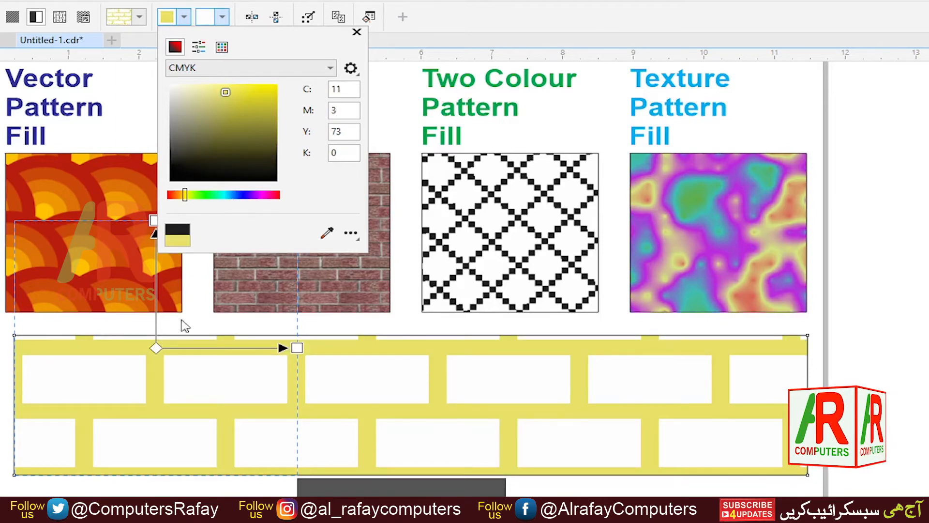
# Set the brick pattern's back color to a dark red, C14 M100 Y100 K6.
pyautogui.click(223, 21)
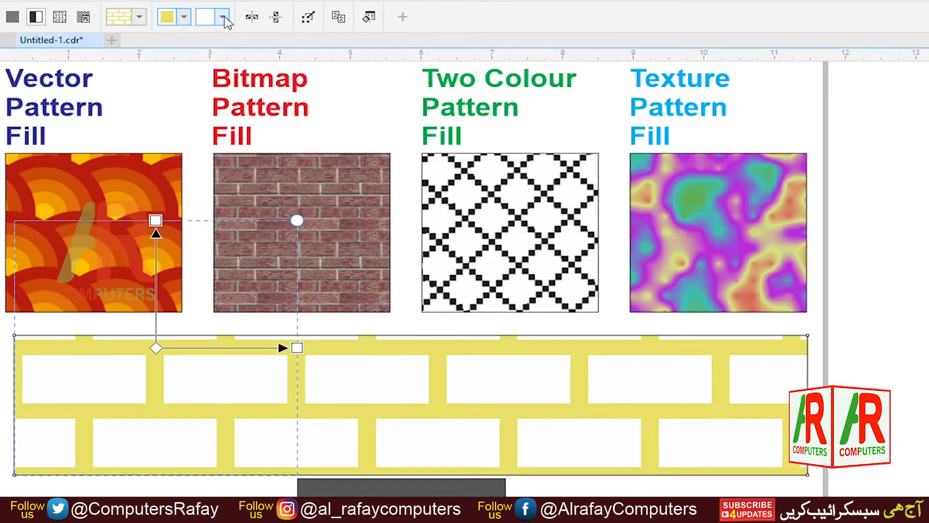
pyautogui.click(225, 20)
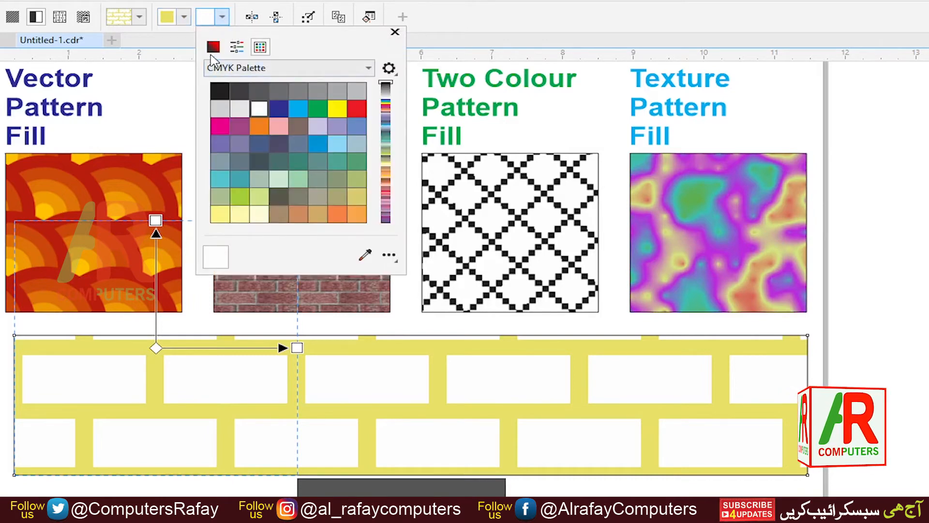
pyautogui.click(213, 47)
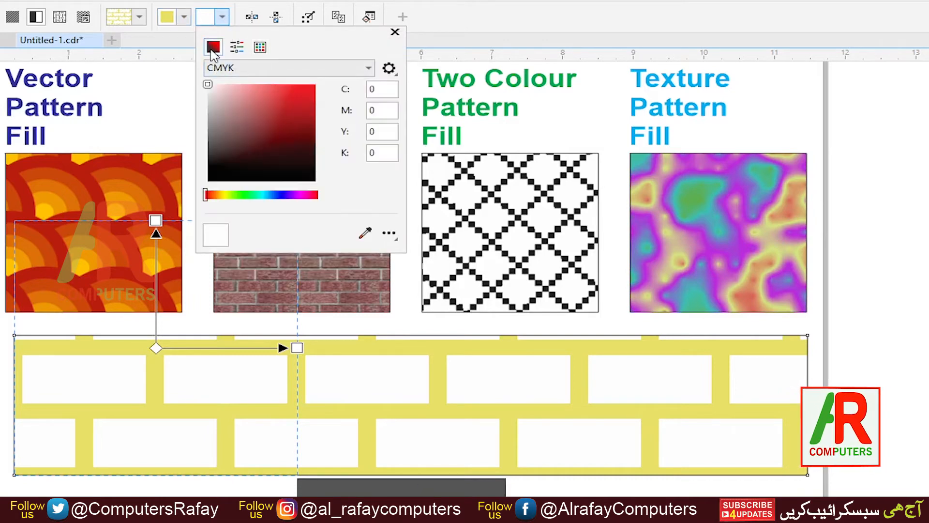
pyautogui.click(298, 107)
pyautogui.click(298, 103)
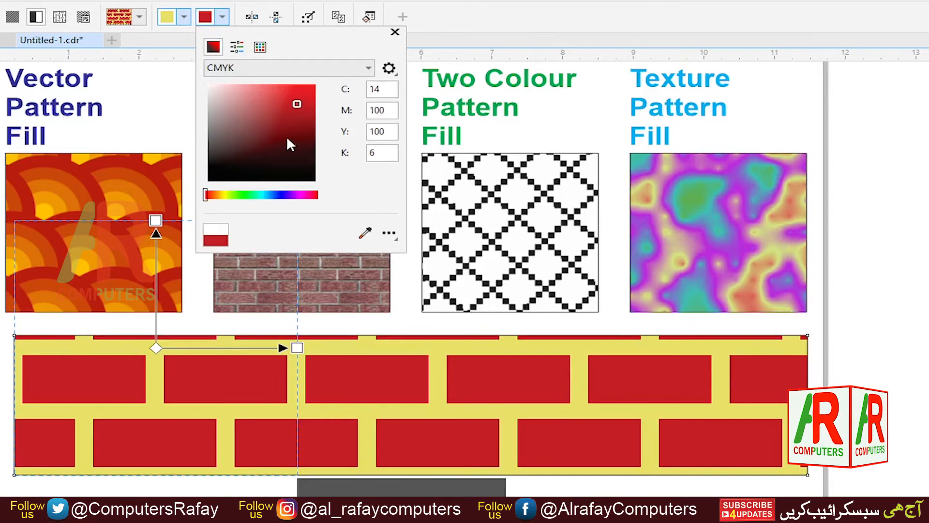
# Tune the brick pattern's back color to a reddish brown, C33 M74 Y78 K18, with the CMYK sliders.
pyautogui.click(237, 47)
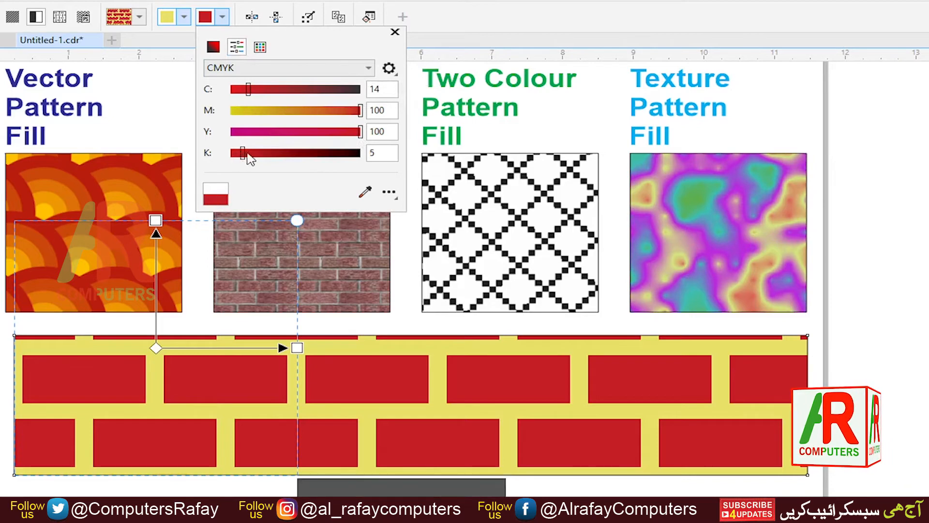
pyautogui.moveTo(239, 153); pyautogui.dragTo(271, 153)
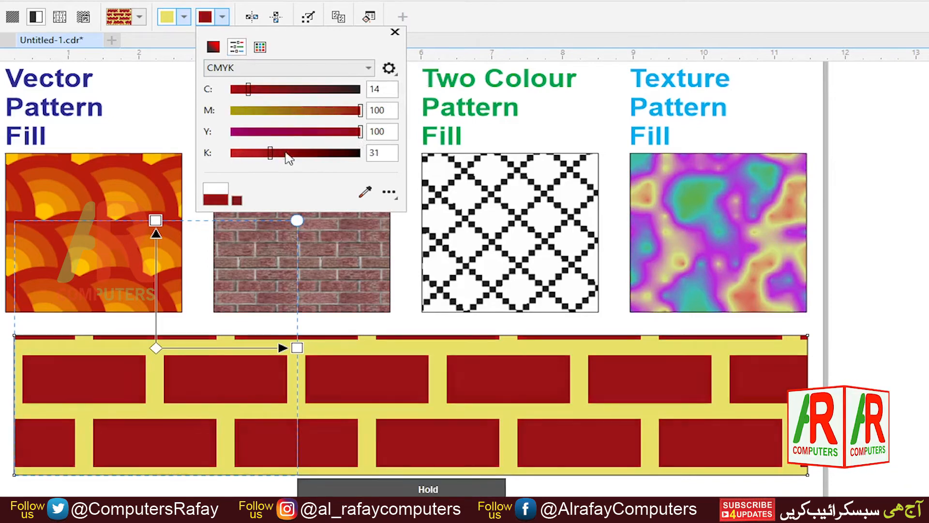
pyautogui.moveTo(361, 133); pyautogui.dragTo(330, 115)
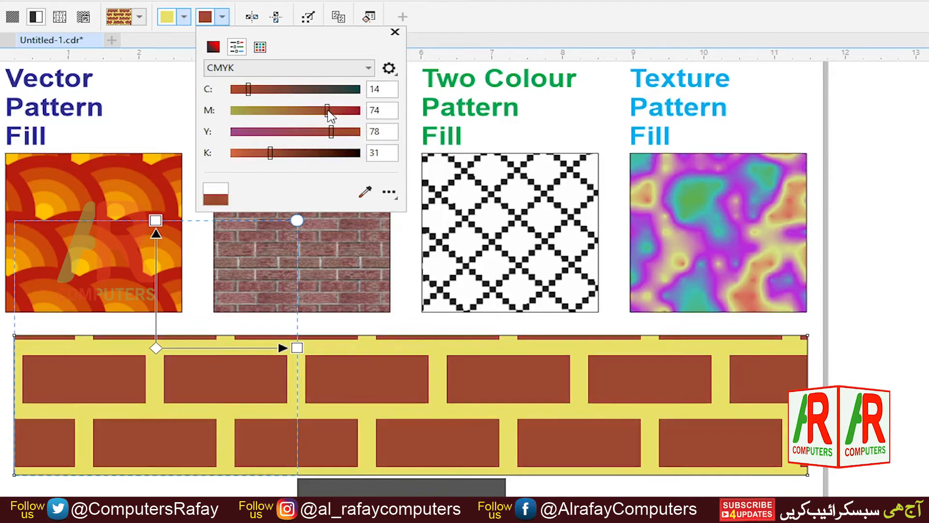
pyautogui.moveTo(253, 88); pyautogui.dragTo(274, 89)
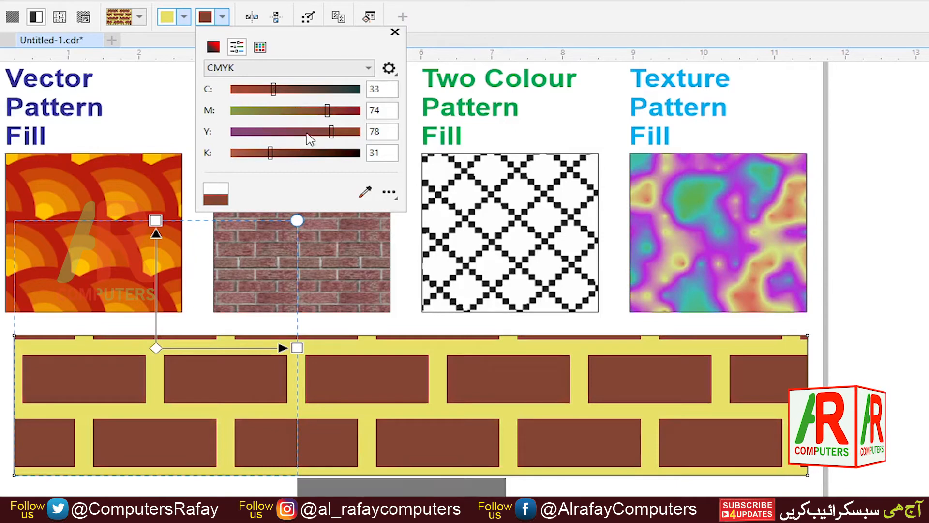
pyautogui.moveTo(270, 159)
pyautogui.mouseDown()
pyautogui.moveTo(246, 158)
pyautogui.moveTo(260, 157)
pyautogui.mouseUp()
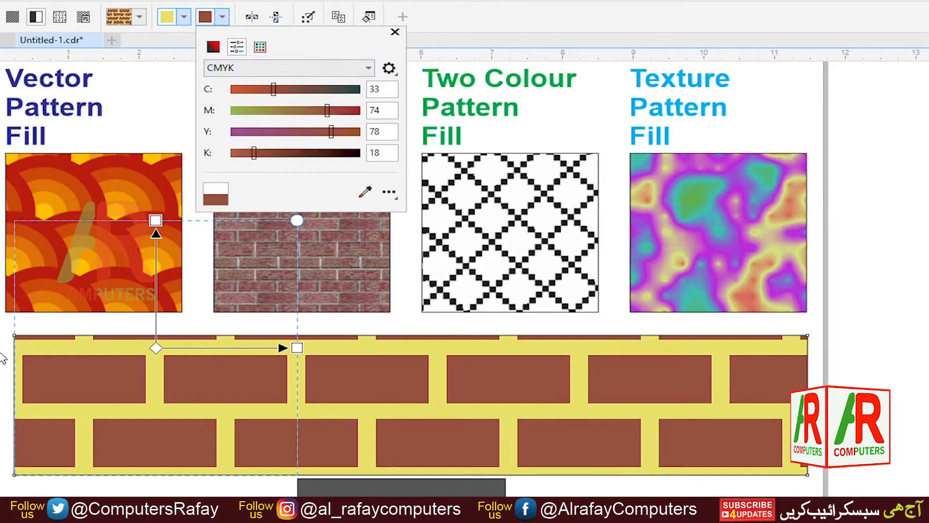
pyautogui.click(437, 407)
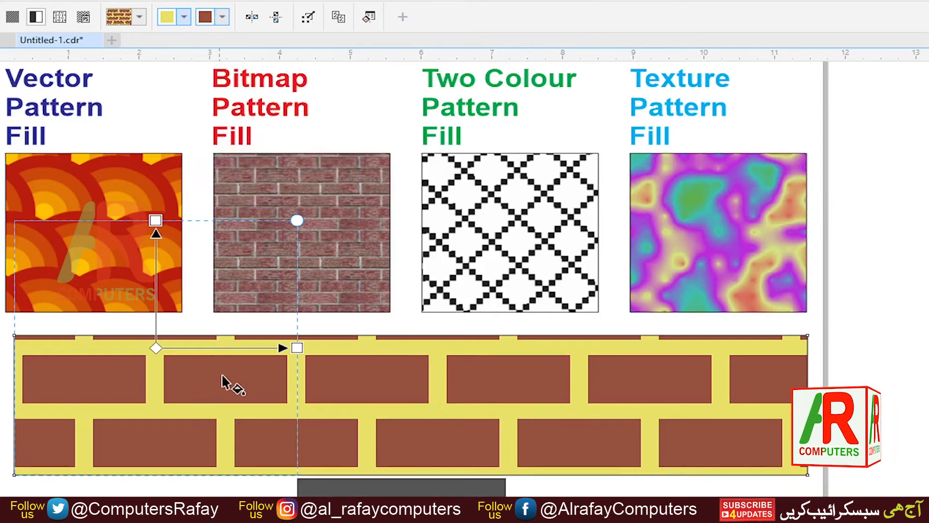
# Change the brick pattern's front color to a tan mortar shade, C16 M31 Y73 K17, with the CMYK sliders.
pyautogui.click(184, 17)
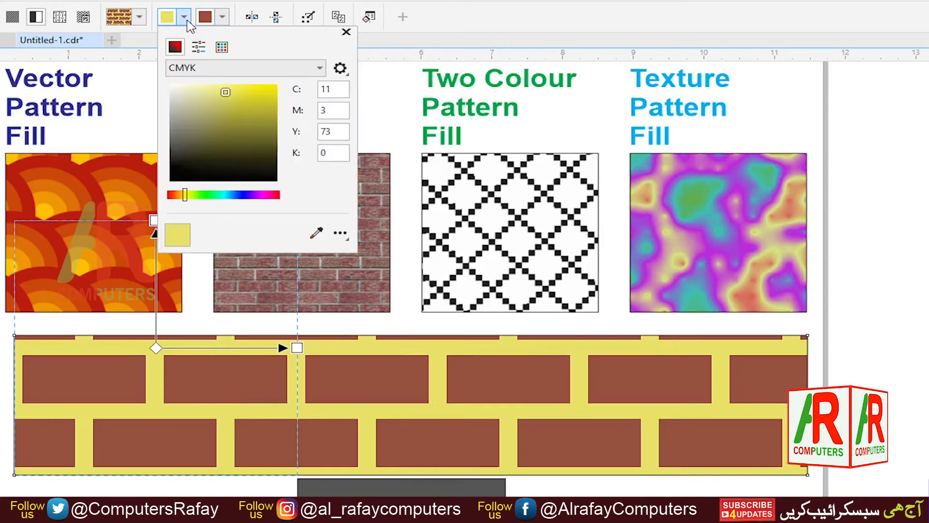
pyautogui.click(199, 47)
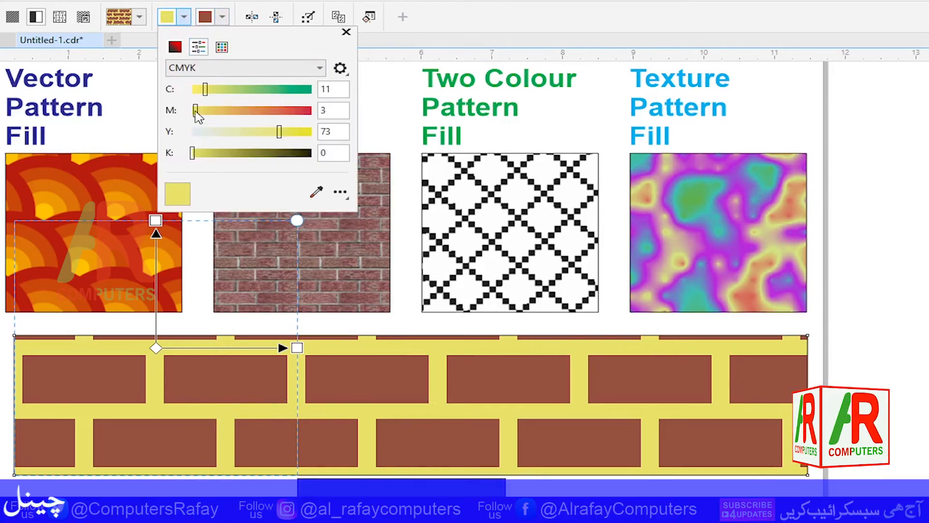
pyautogui.moveTo(196, 111); pyautogui.dragTo(211, 89)
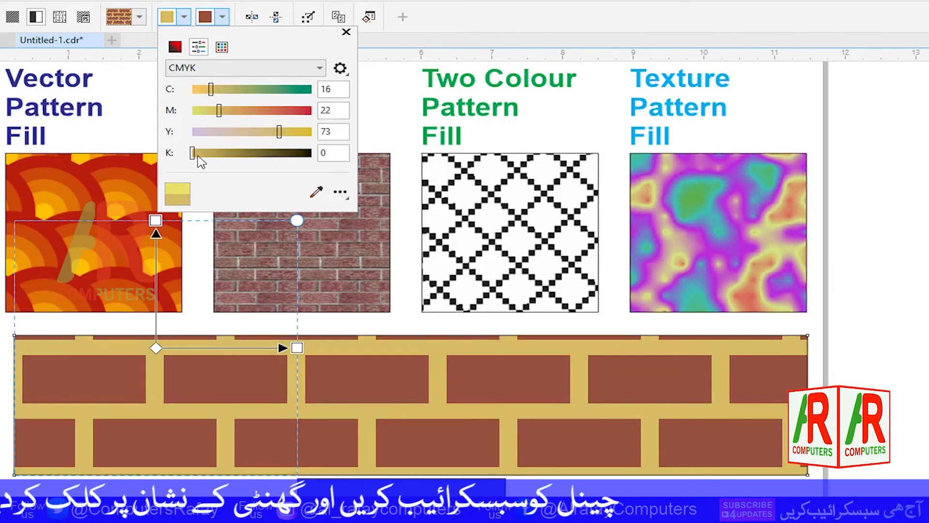
pyautogui.moveTo(193, 152); pyautogui.dragTo(213, 154)
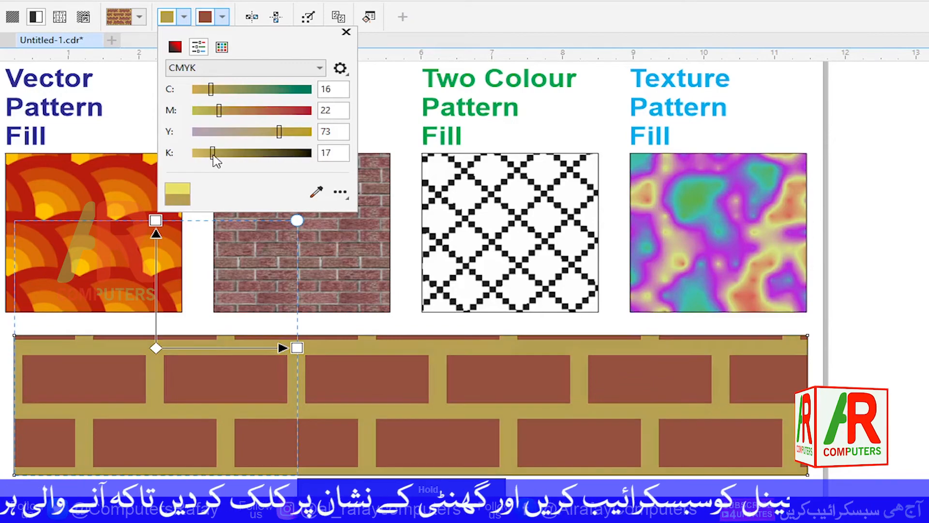
pyautogui.moveTo(220, 111); pyautogui.dragTo(231, 111)
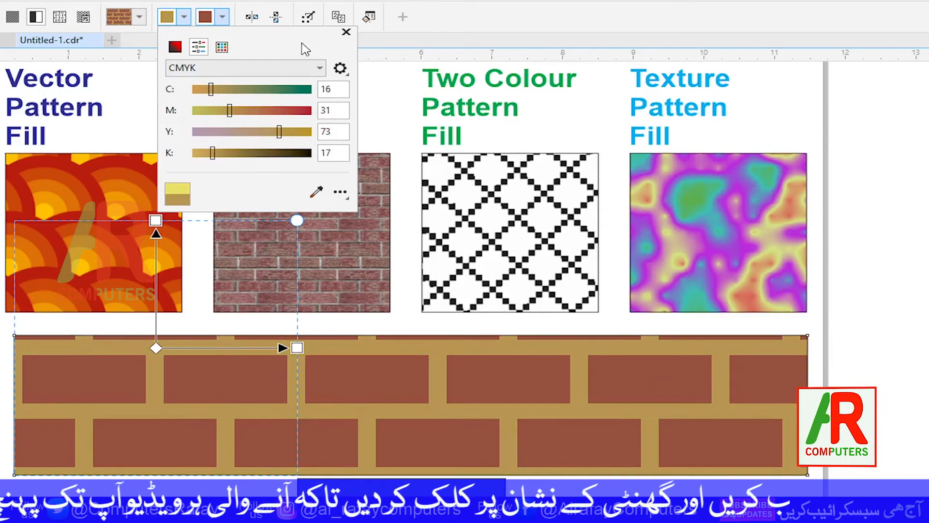
pyautogui.click(346, 32)
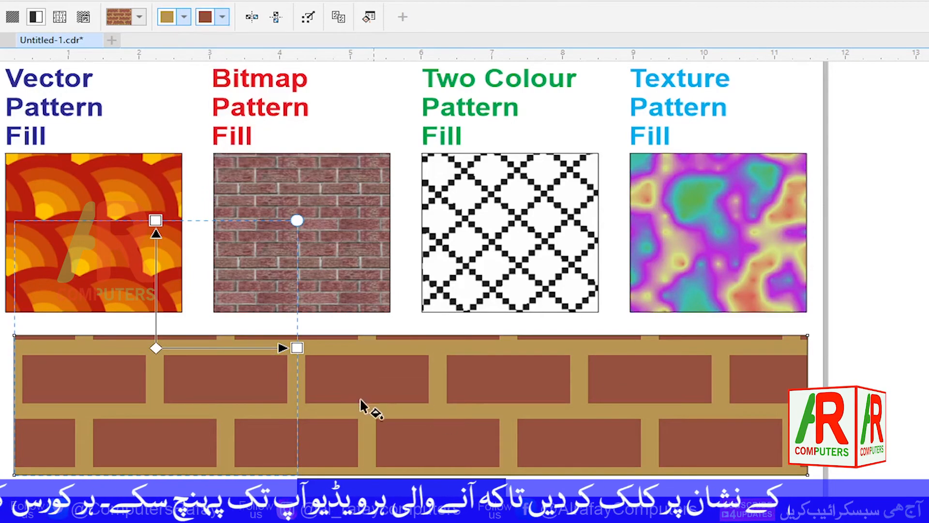
# Shrink the brick pattern's tiles directly on the rectangle and keep their rows level.
pyautogui.moveTo(23, 428); pyautogui.dragTo(83, 429)
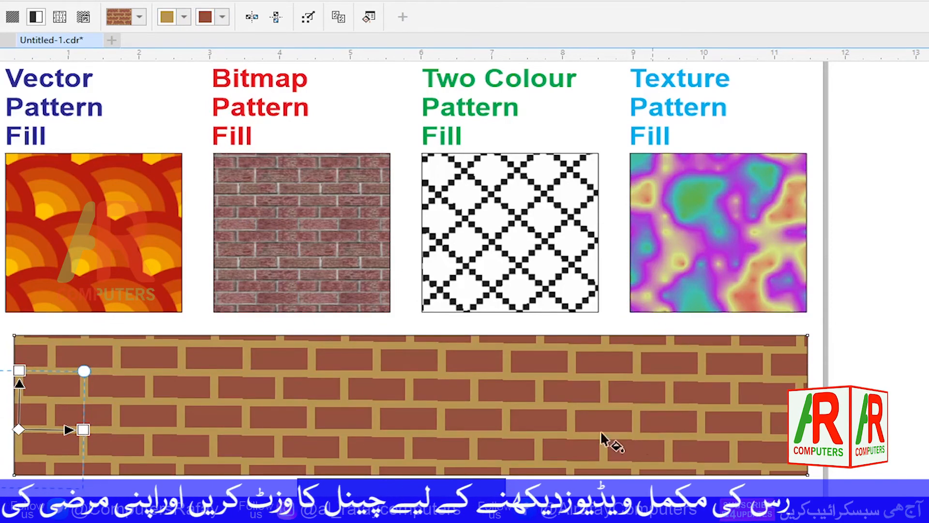
pyautogui.moveTo(84, 430); pyautogui.dragTo(208, 433)
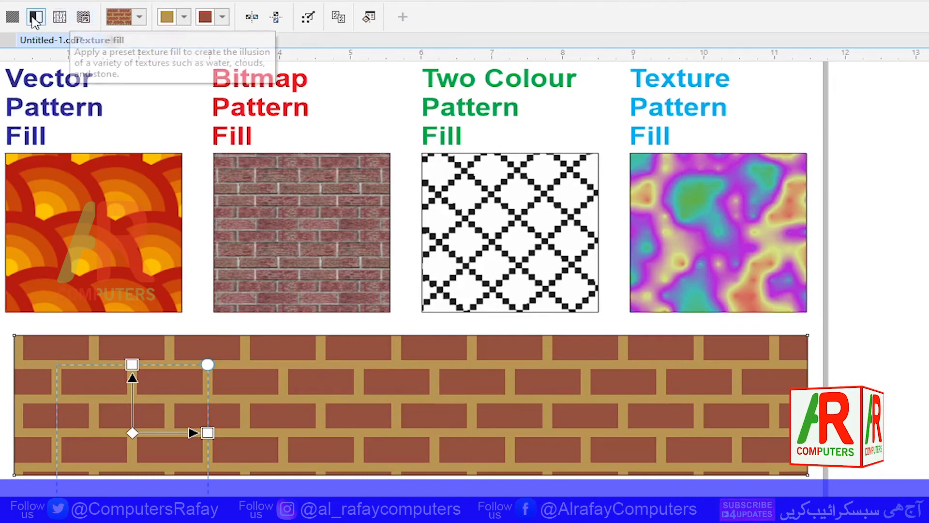
# Apply a texture fill to the rectangle and look through the texture libraries and the Samples textures.
pyautogui.click(60, 18)
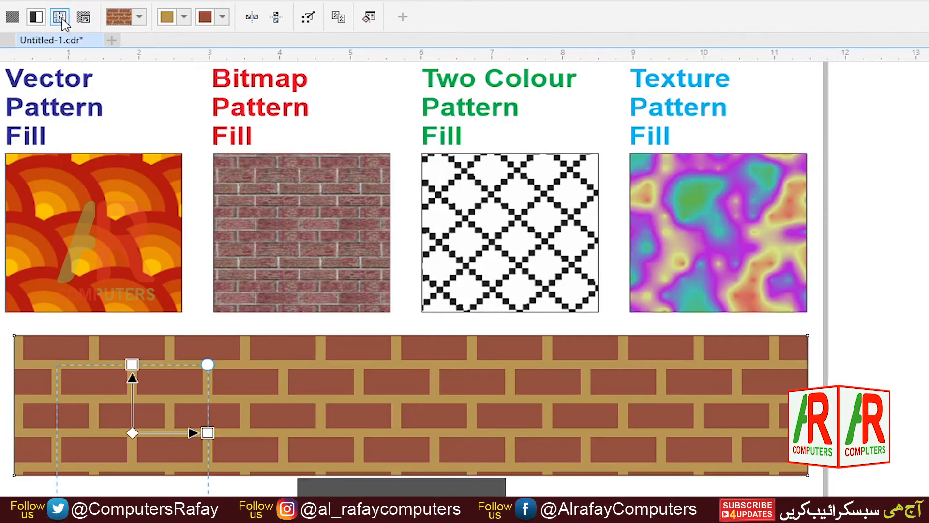
pyautogui.moveTo(114, 428); pyautogui.dragTo(172, 429)
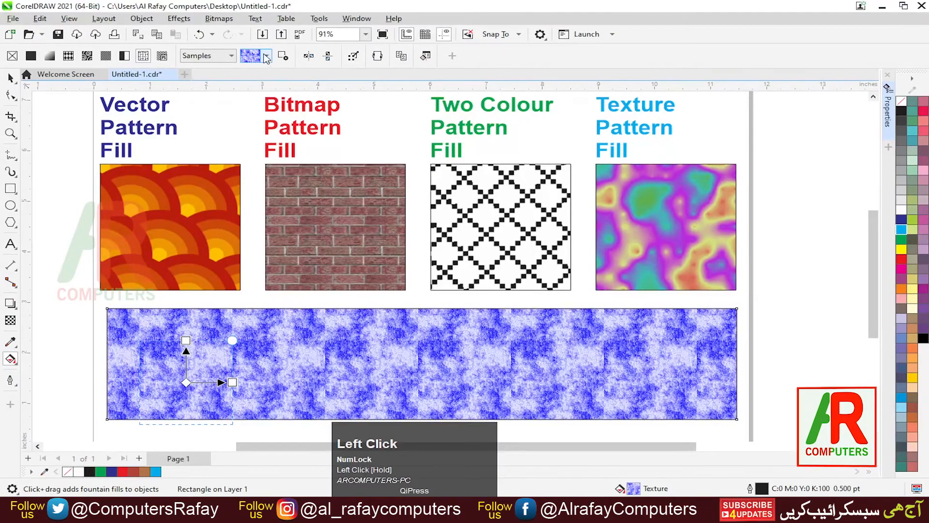
pyautogui.click(231, 56)
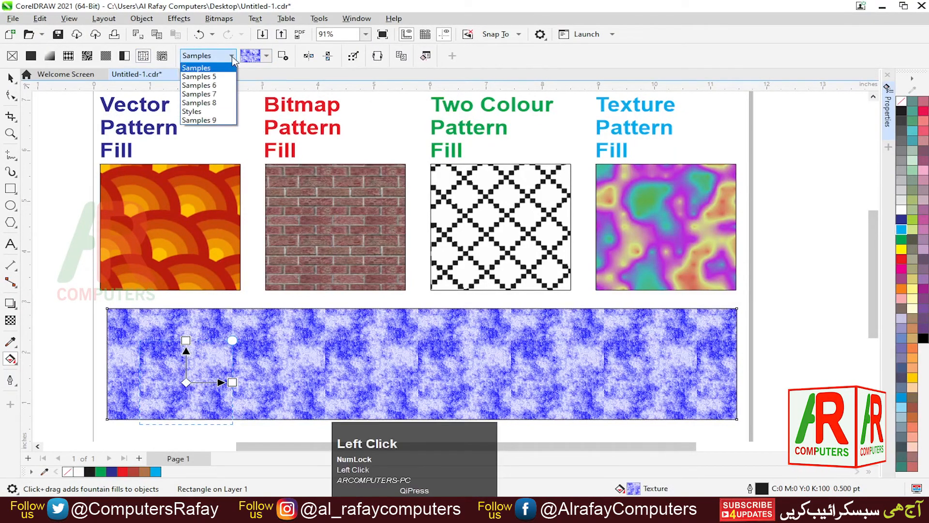
pyautogui.click(232, 56)
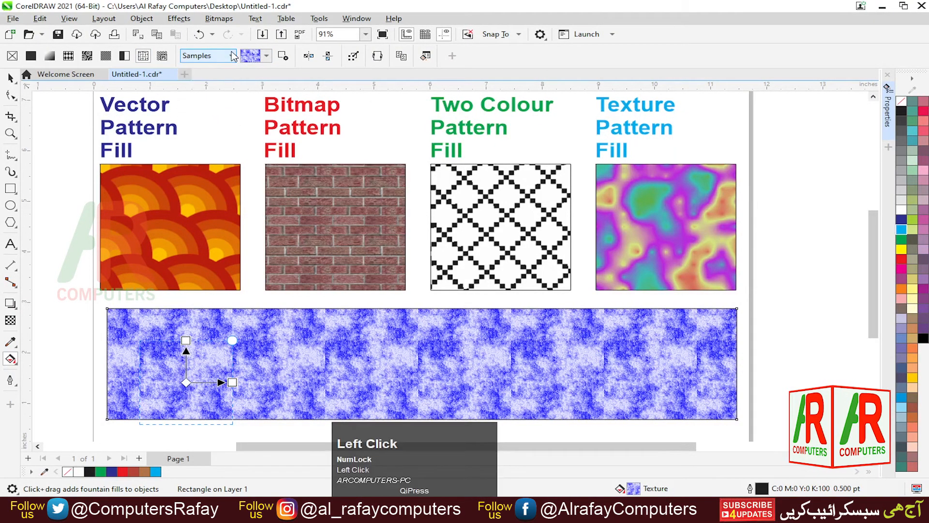
pyautogui.click(266, 56)
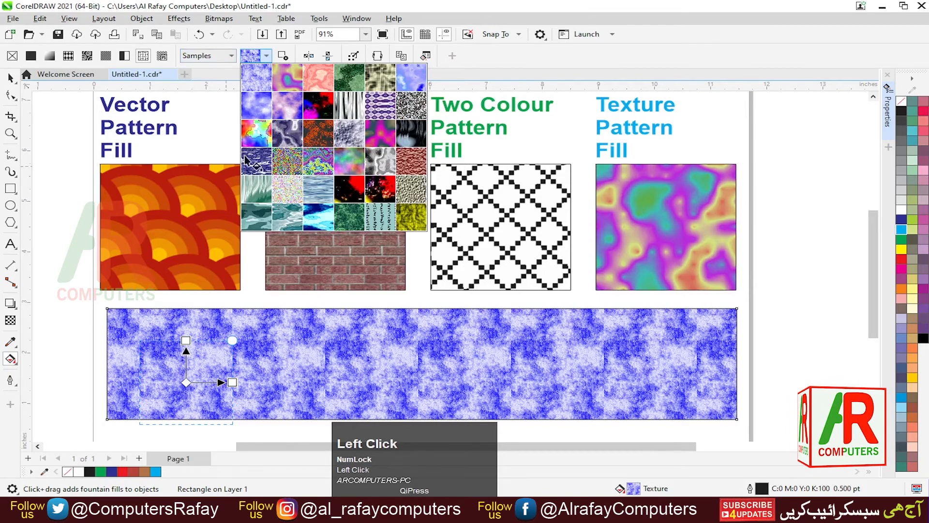
pyautogui.click(232, 56)
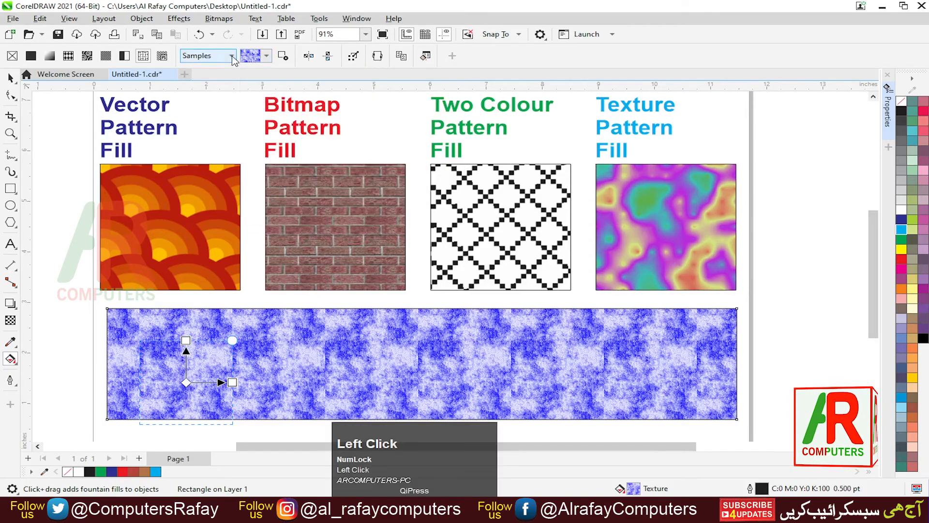
# Switch the rectangle's texture library to Samples 5 and look through its textures.
pyautogui.click(232, 56)
pyautogui.click(226, 76)
pyautogui.click(266, 56)
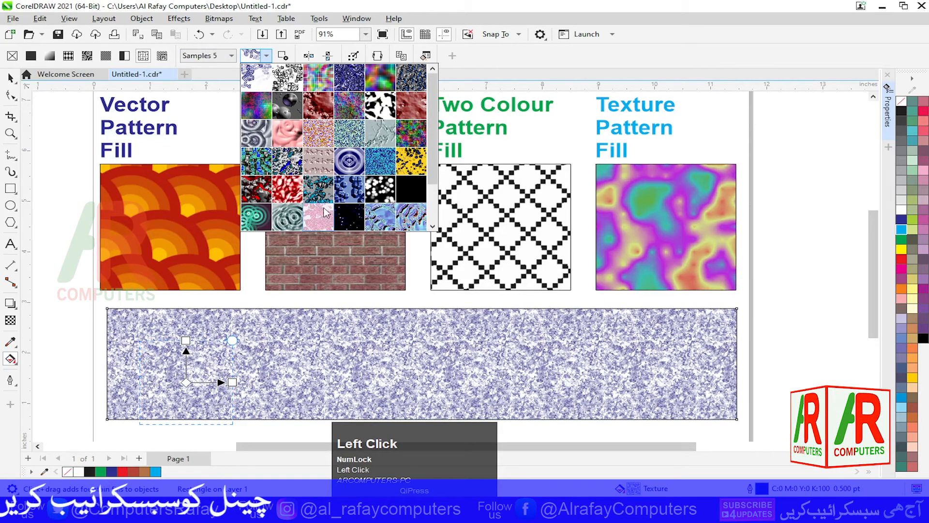
pyautogui.click(231, 56)
# Switch the texture library to Samples 6 and try its green spotted texture on the rectangle.
pyautogui.click(232, 56)
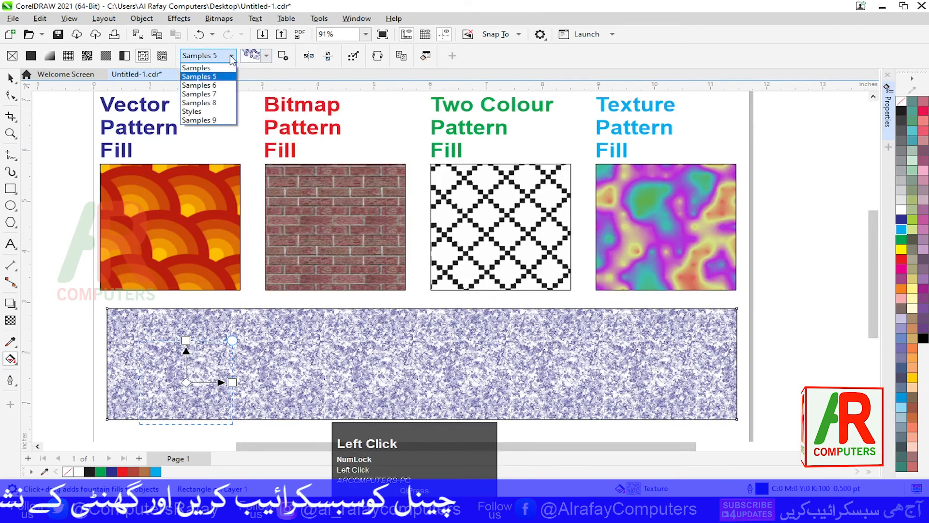
pyautogui.click(226, 85)
pyautogui.click(266, 56)
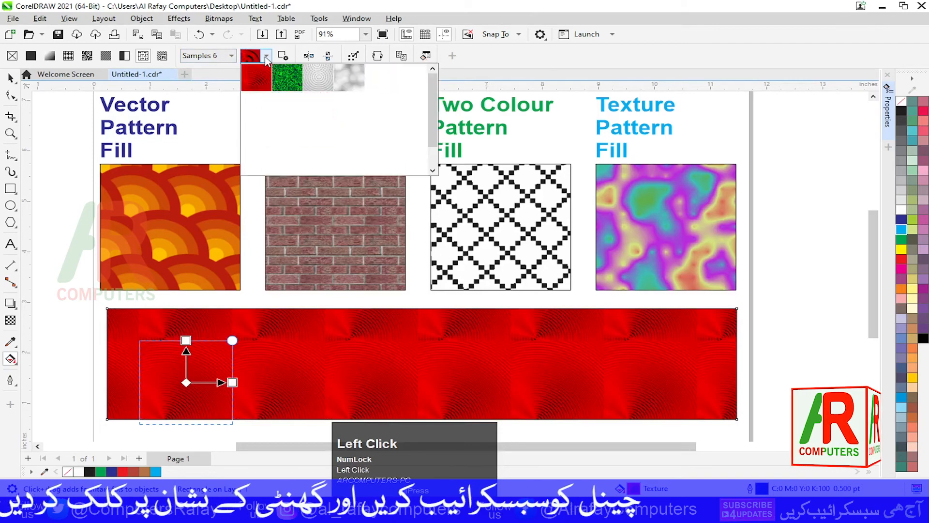
pyautogui.click(256, 99)
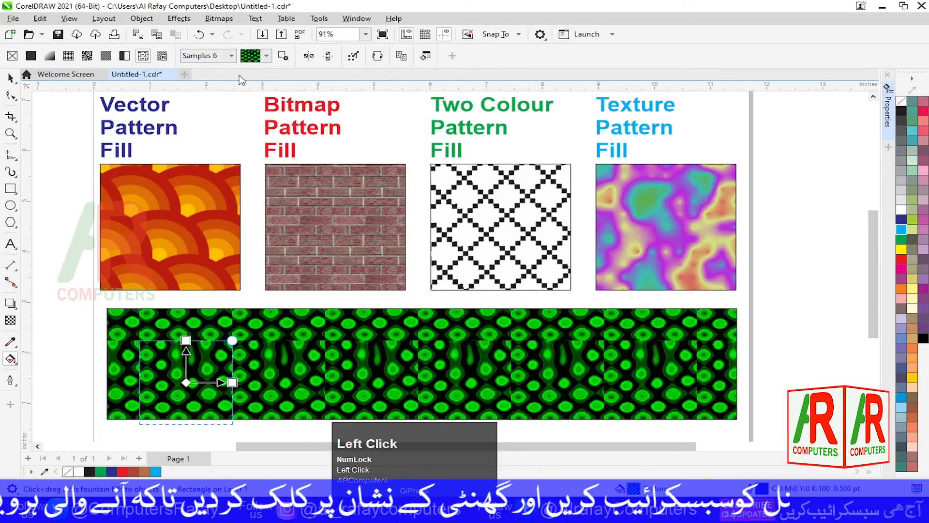
# Switch the texture library to Samples 8 and fill the rectangle with its fine purple multicolored speckle texture.
pyautogui.click(231, 56)
pyautogui.click(208, 104)
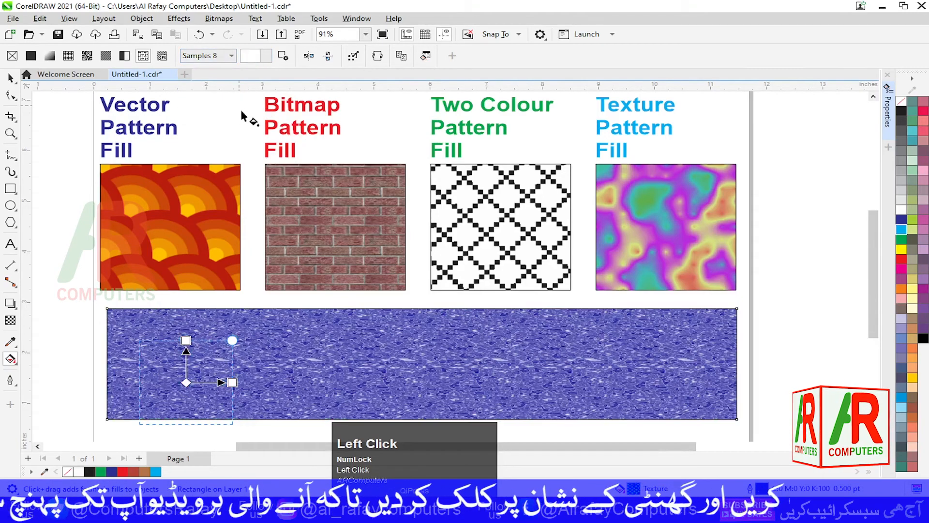
pyautogui.click(267, 56)
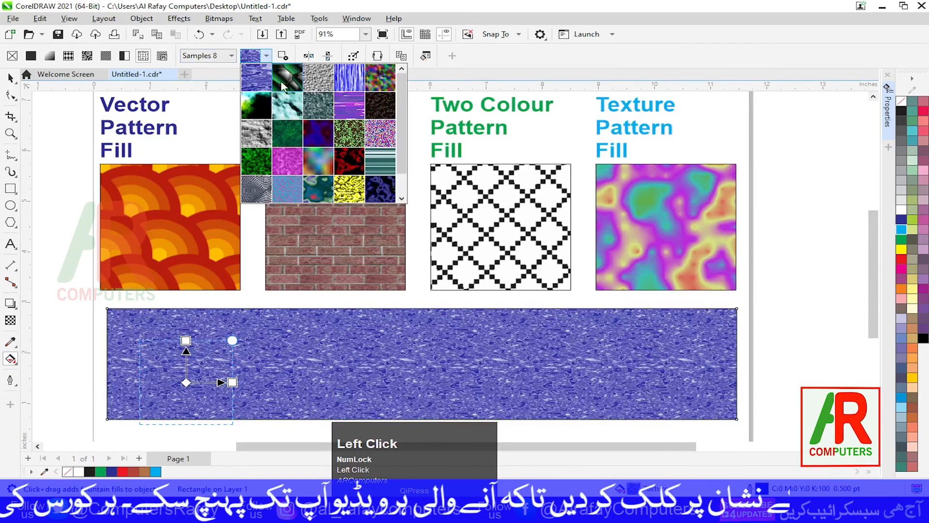
pyautogui.click(379, 137)
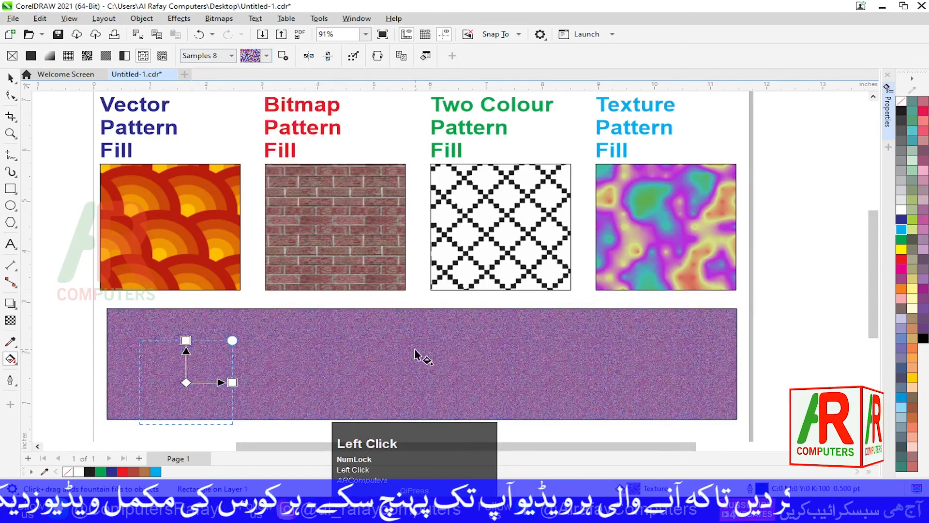